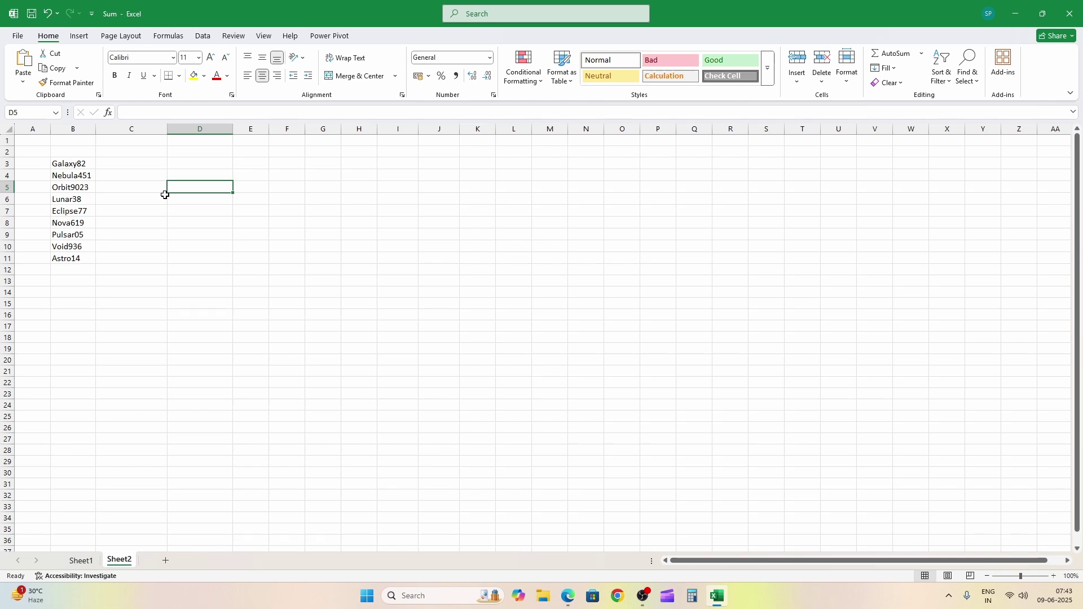
left_click_drag(137, 162, 139, 257)
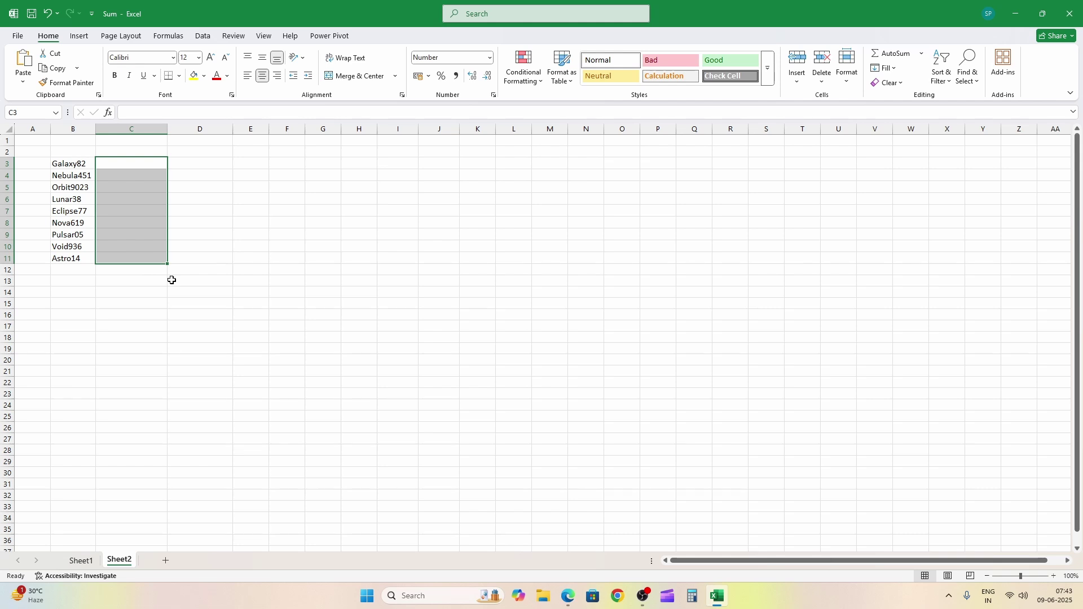
left_click_drag(208, 171, 207, 265)
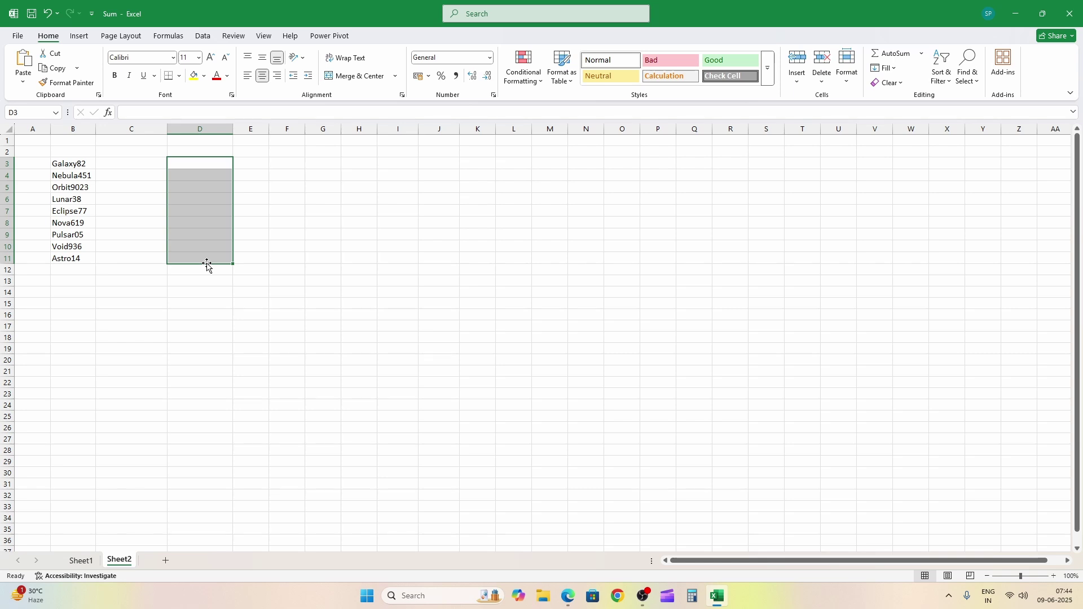
left_click(98, 162)
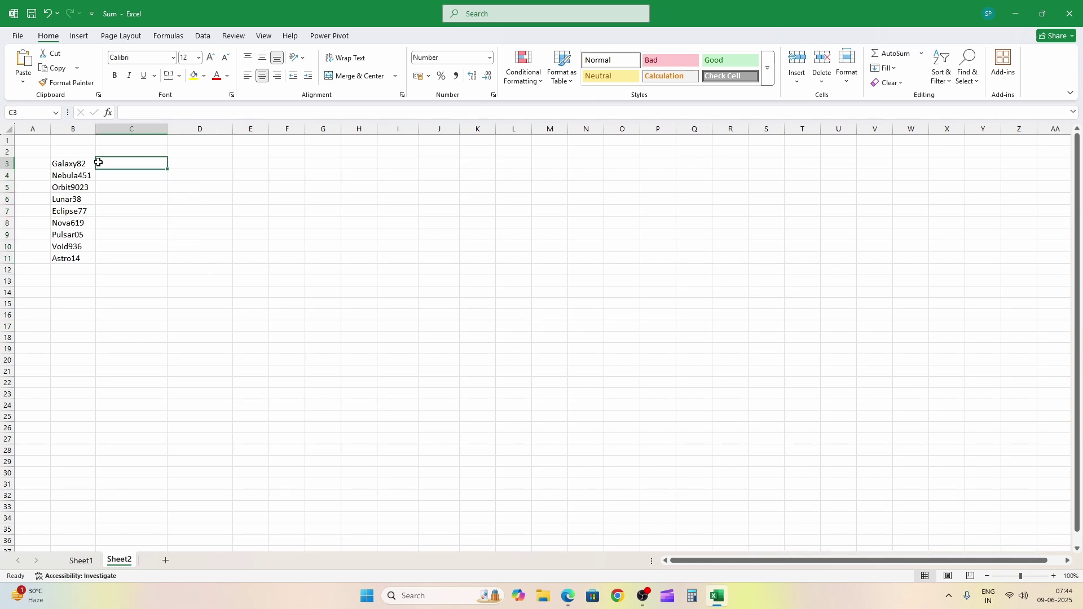
Step: Copy the Galaxy82 entry from B3 into C3 and shorten it there to Galaxy
left_click(69, 163)
key("ctrl+c")
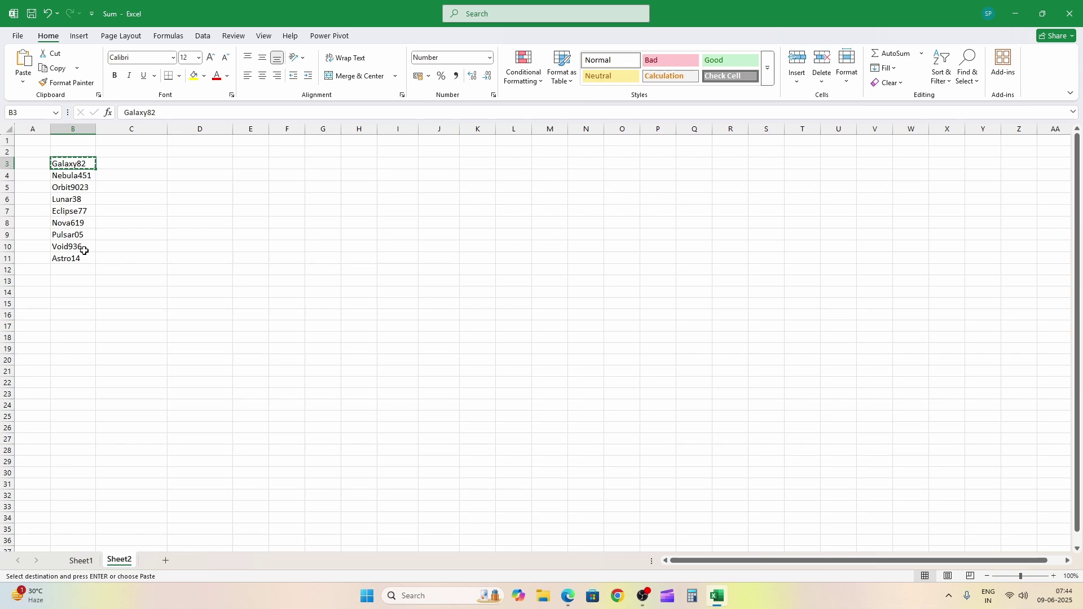
left_click(120, 165)
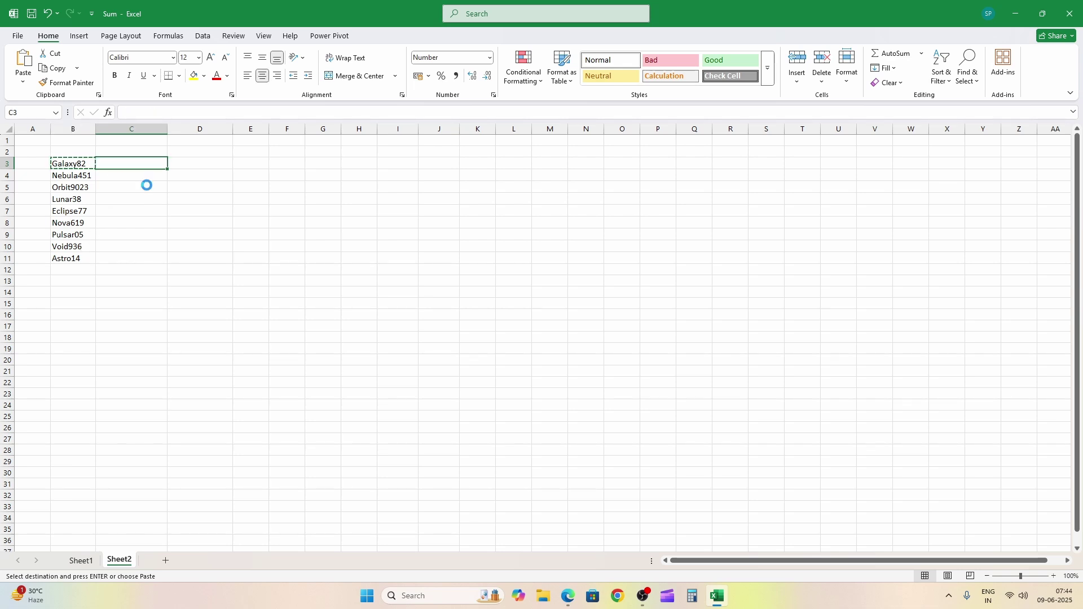
key("ctrl+v")
key("Escape")
double_click(145, 164)
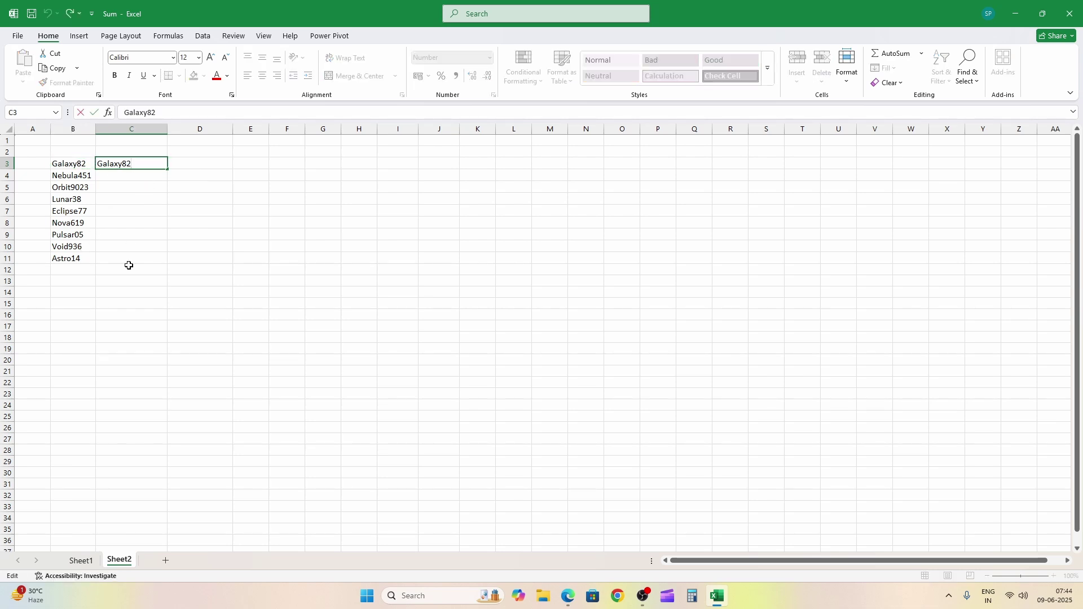
key("BackSpace")
key("Return")
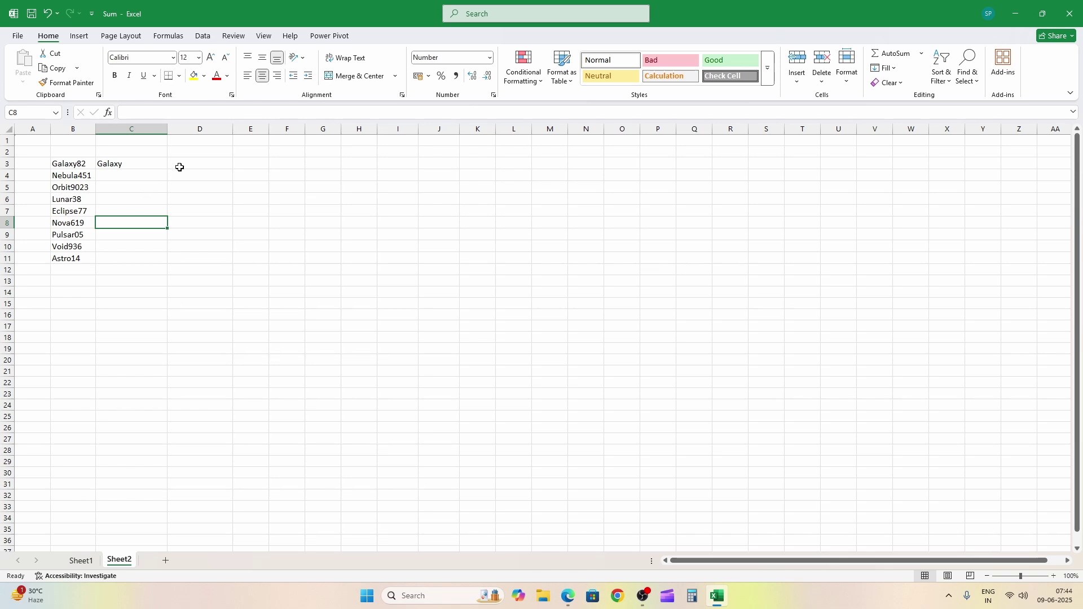
Step: Enter the number part 82 in cell D3
left_click(207, 169)
type("82")
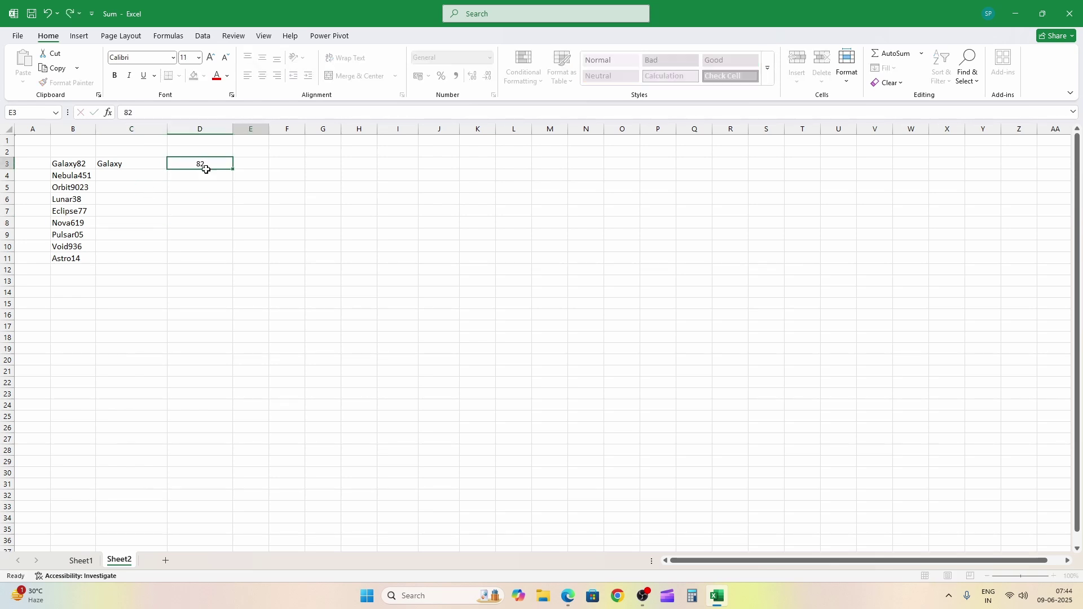
key("Tab")
Step: Center-align C3:C11 and use Flash Fill to extract the text part of each entry from the Galaxy example
left_click_drag(134, 163, 150, 259)
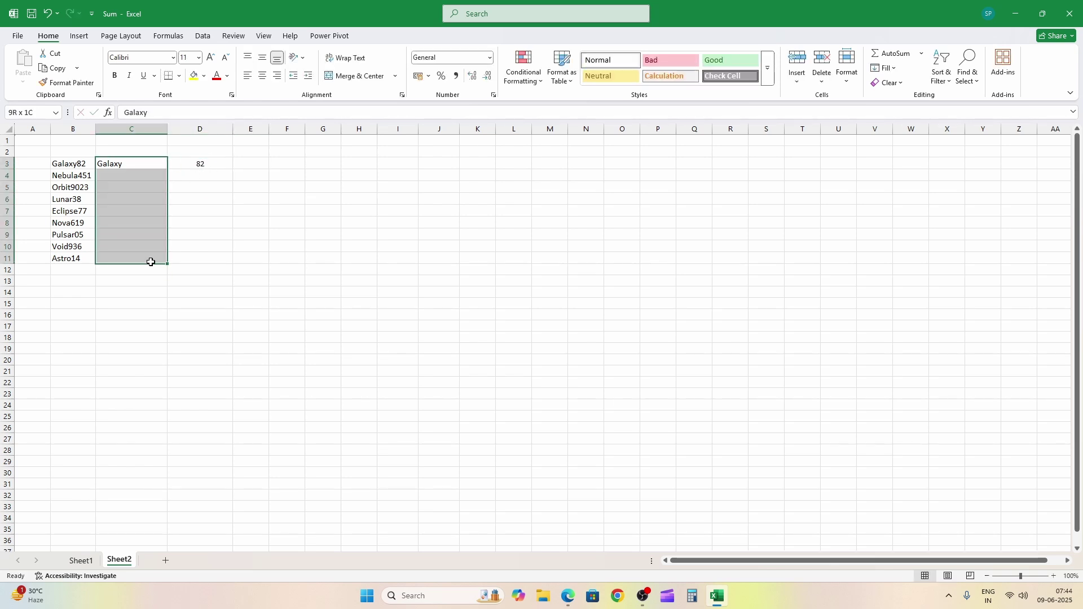
left_click(263, 76)
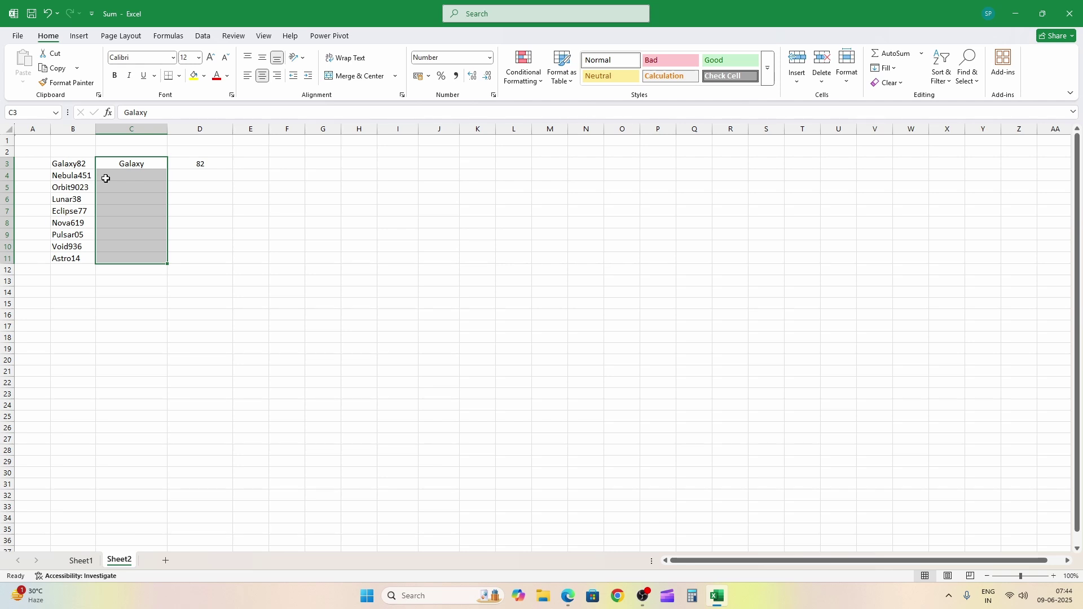
left_click(896, 69)
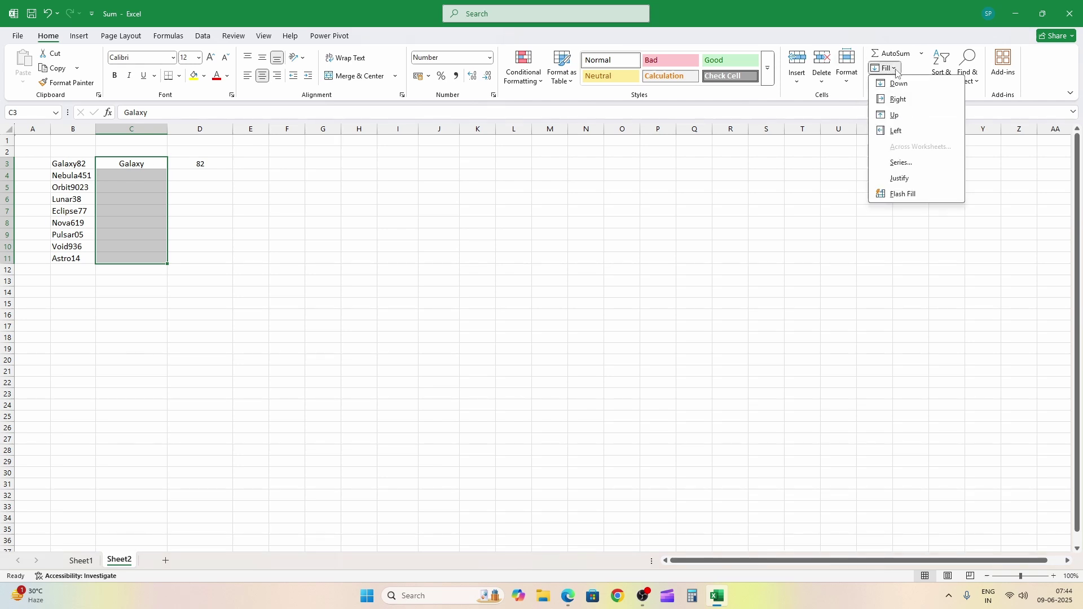
left_click(907, 195)
left_click(293, 189)
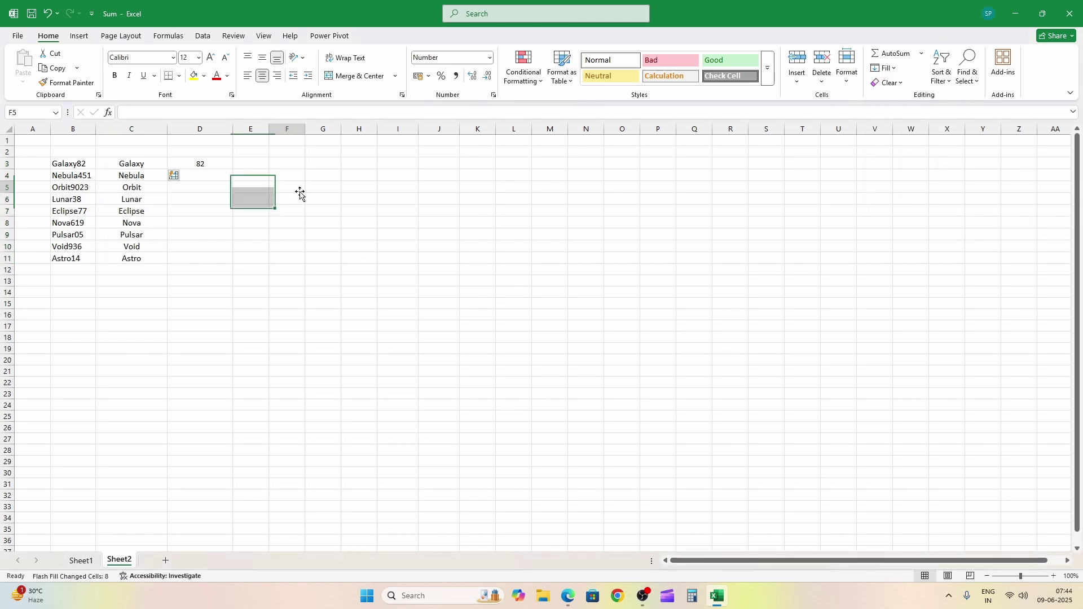
Step: Use Flash Fill on D3:D11 to extract the number part of each entry from the 82 example
left_click_drag(201, 163, 216, 255)
key("ctrl+e")
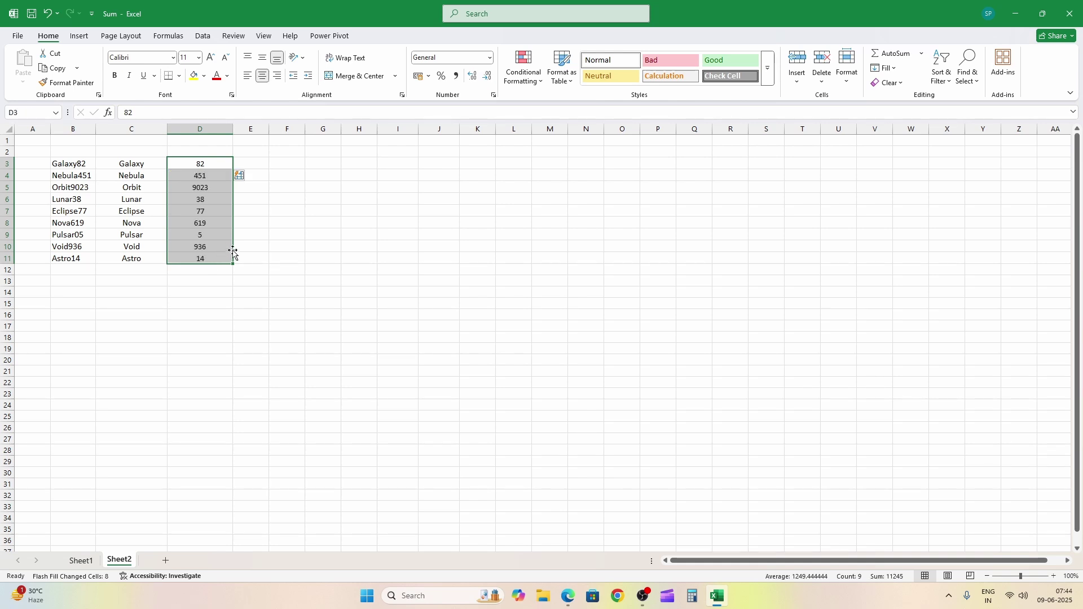
left_click(262, 209)
Step: Clear the contents of the extracted text and number columns in C3:D11
left_click_drag(75, 164, 209, 258)
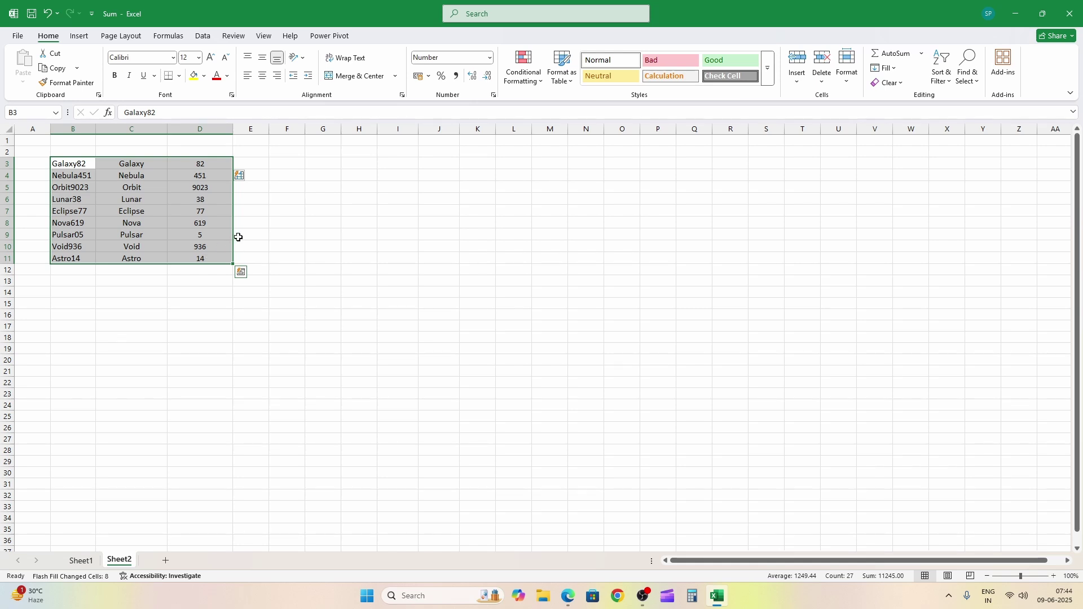
left_click(287, 210)
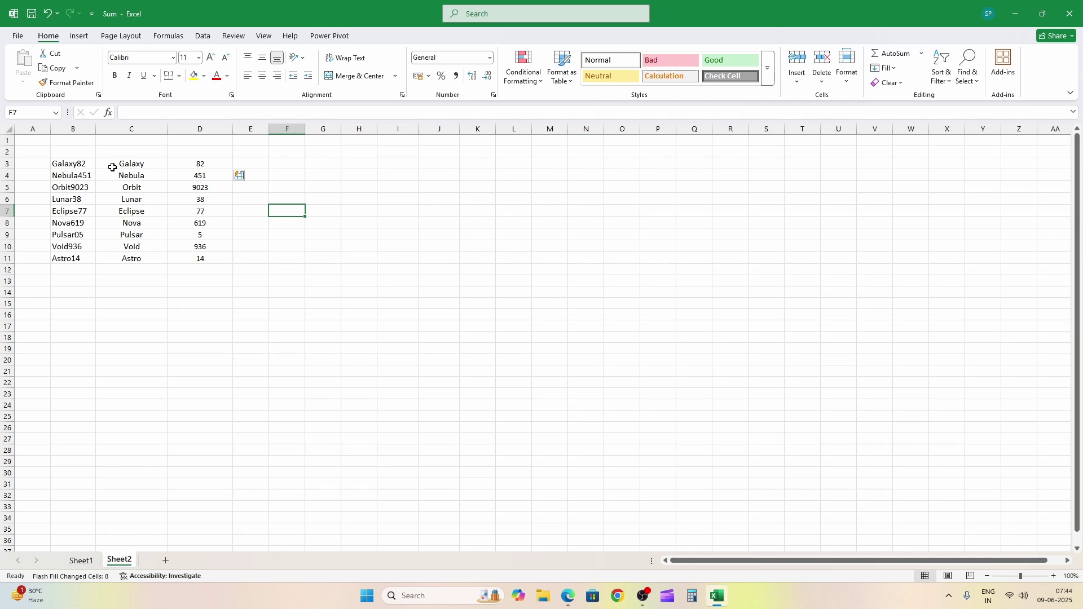
left_click_drag(112, 165, 229, 257)
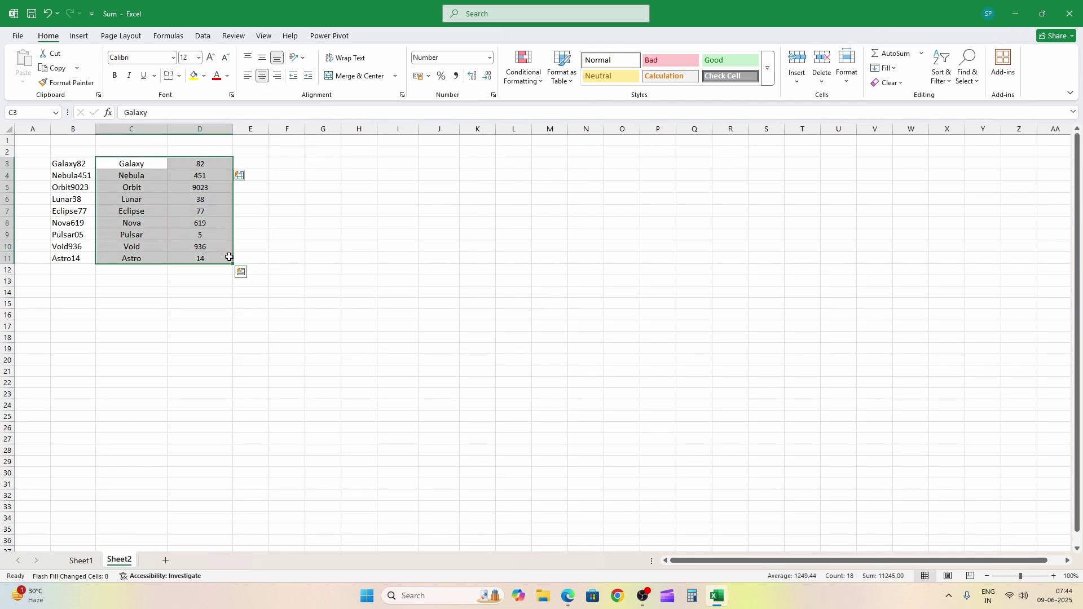
key("Delete")
Step: Select cell C3, beside the first mixed entry
left_click(118, 163)
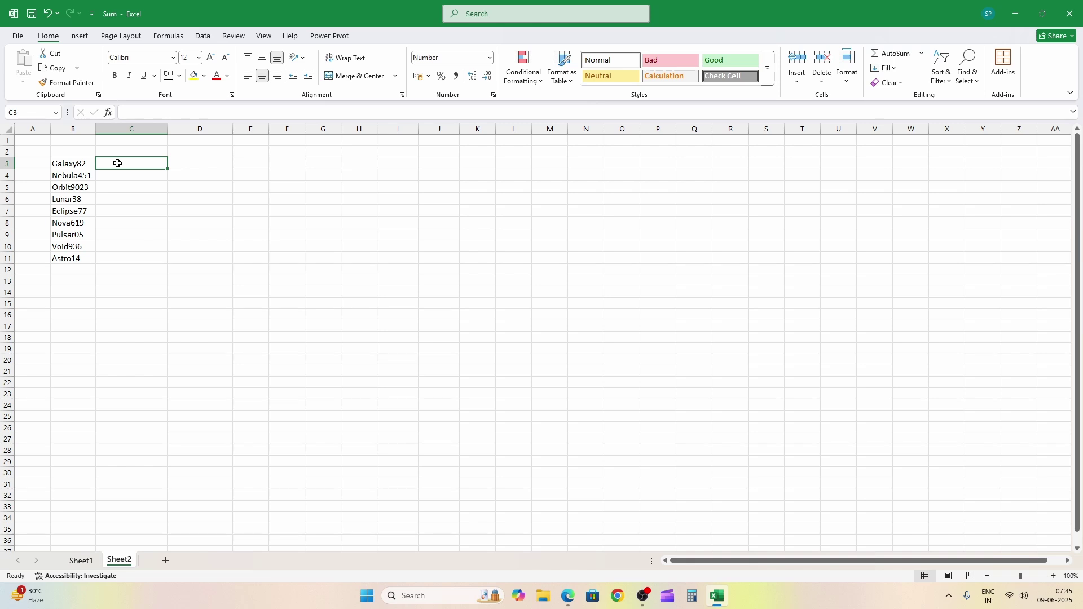
double_click(77, 164)
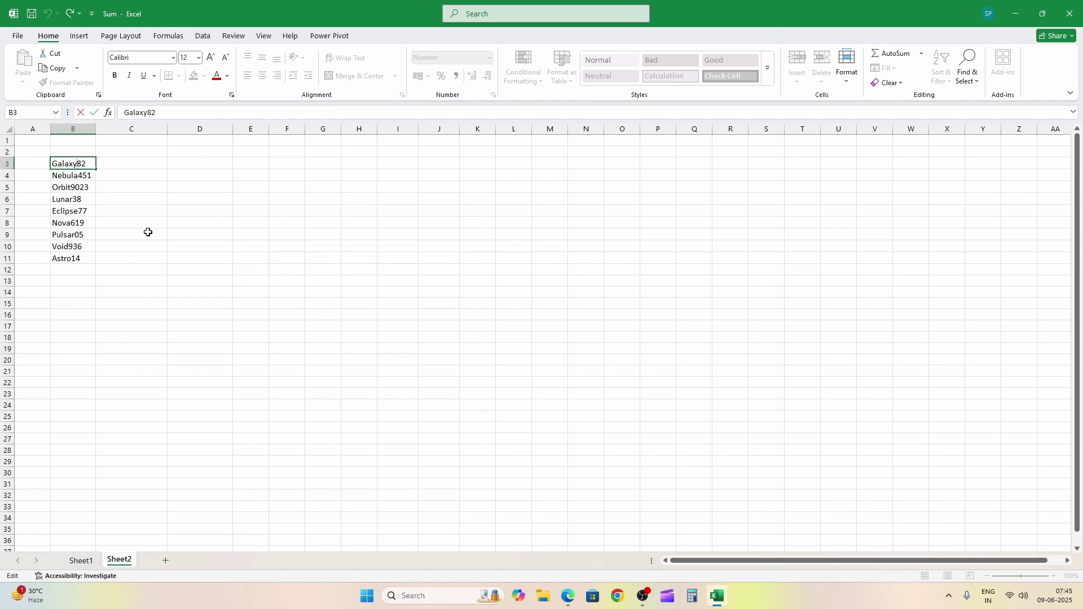
left_click(136, 161)
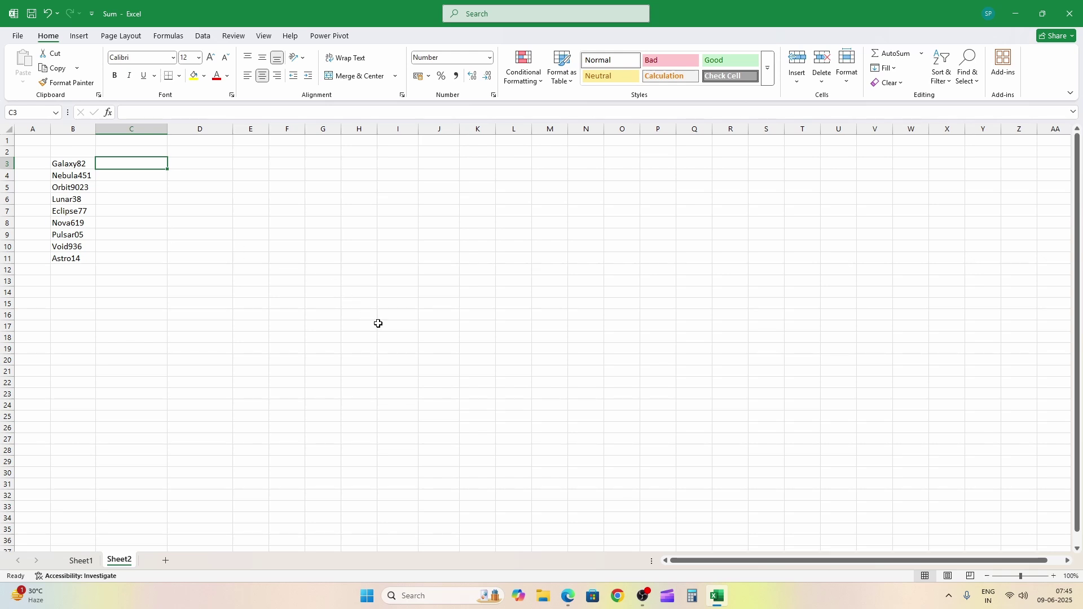
Step: Switch to Microsoft Edge and ask Copilot to "give me an excel formula to separate text & numbers from a mixed data without delimeter"
left_click(569, 597)
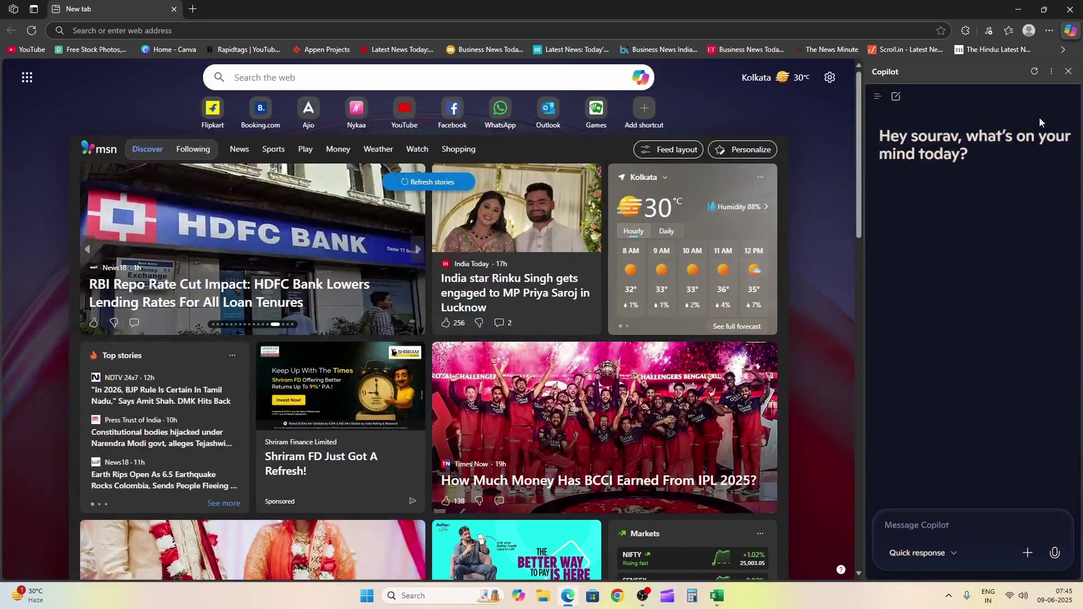
left_click(1070, 31)
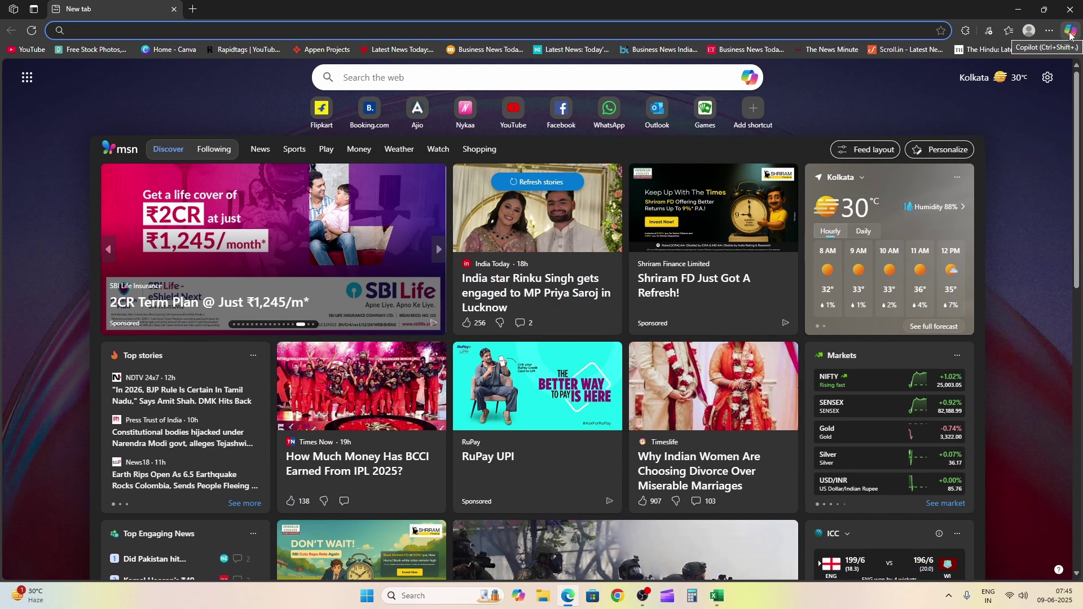
left_click(1070, 32)
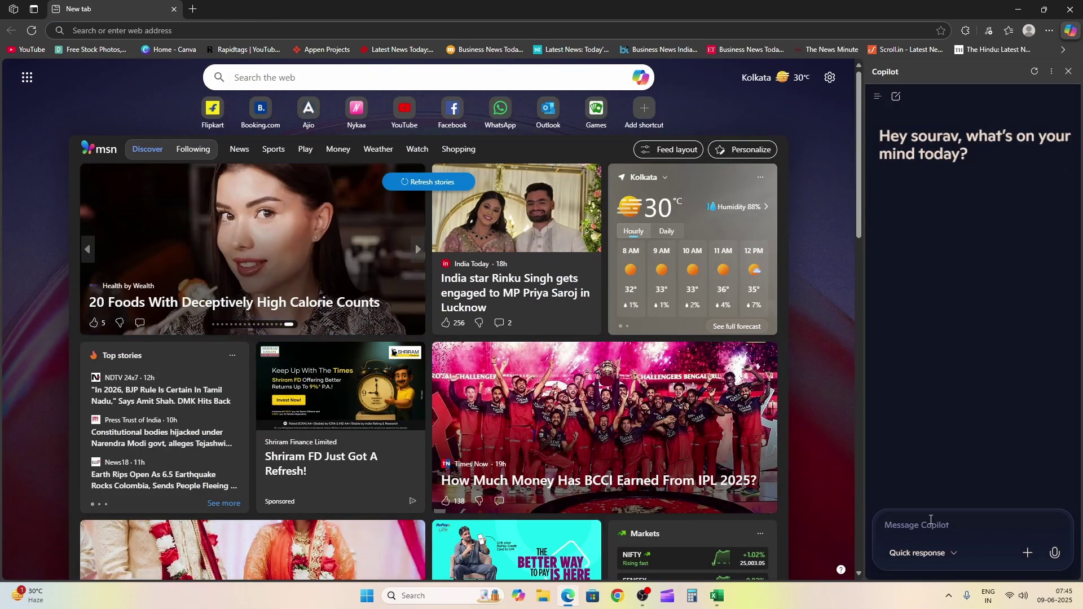
key("super+v")
key("Down")
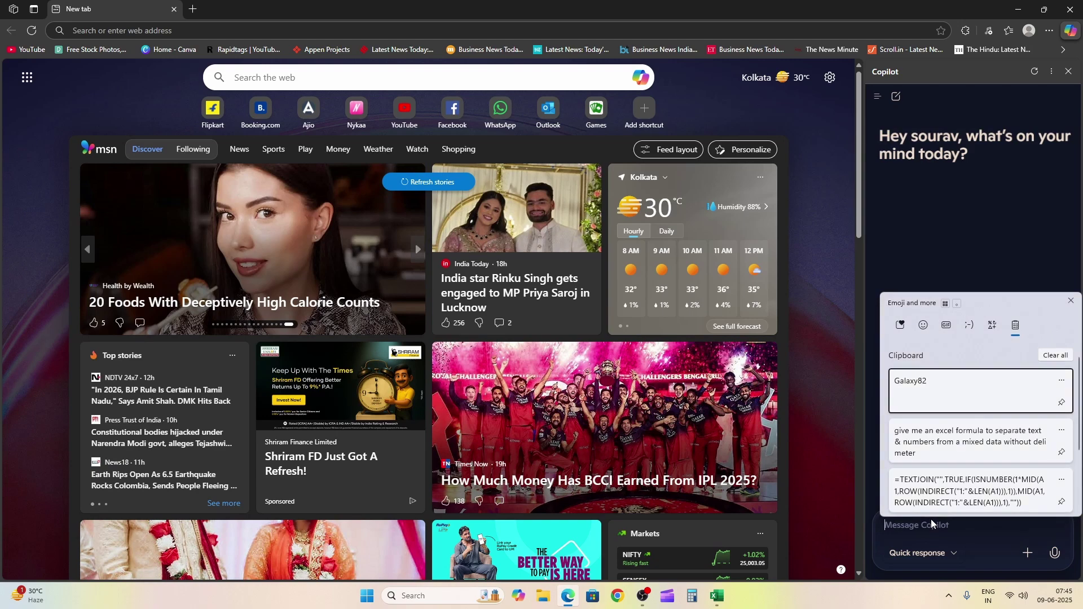
key("Return")
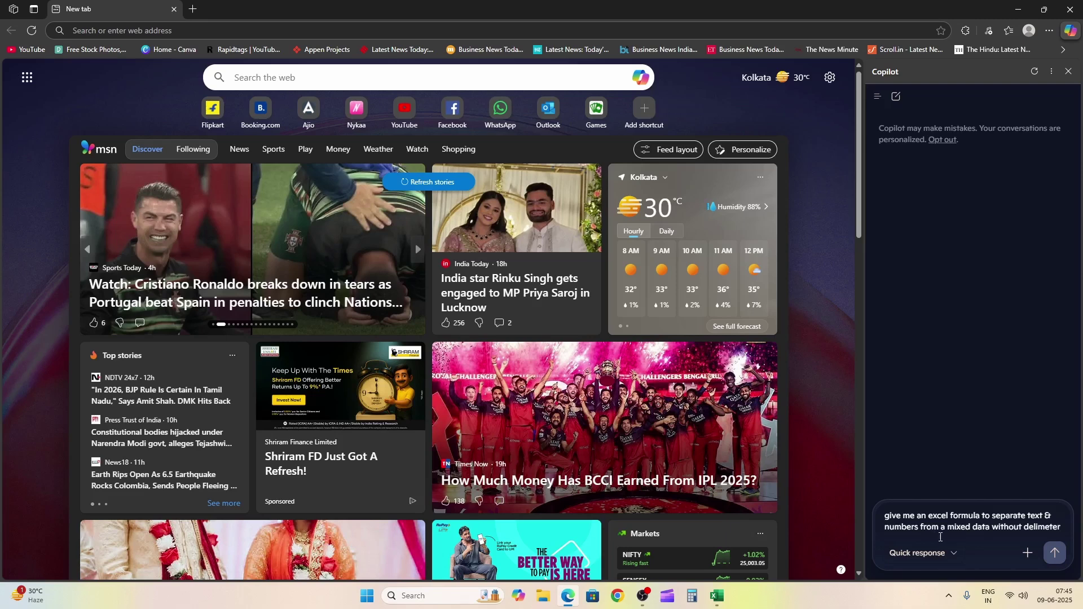
left_click(1053, 549)
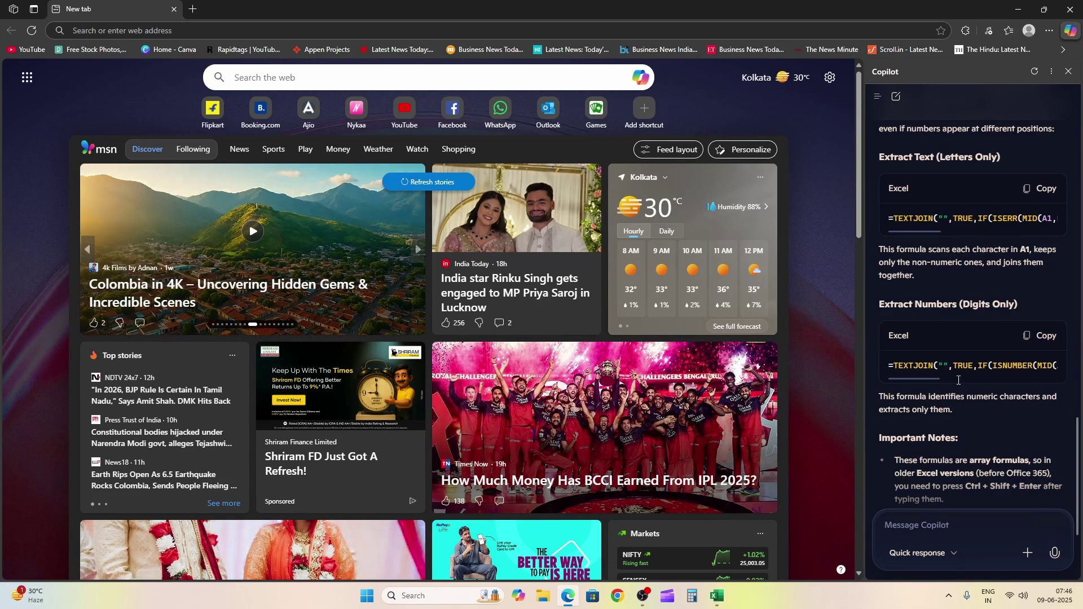
Step: Copy Copilot's Extract Text (Letters Only) formula, switch back to Excel and paste it into C3
scroll(958, 381, "up", 1)
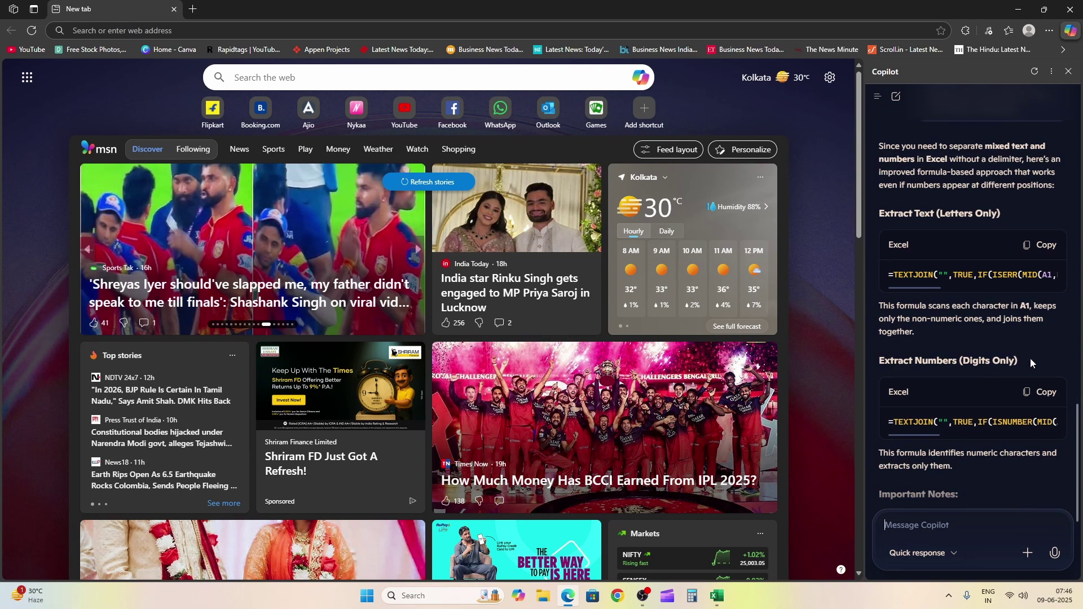
left_click(1044, 246)
left_click(716, 596)
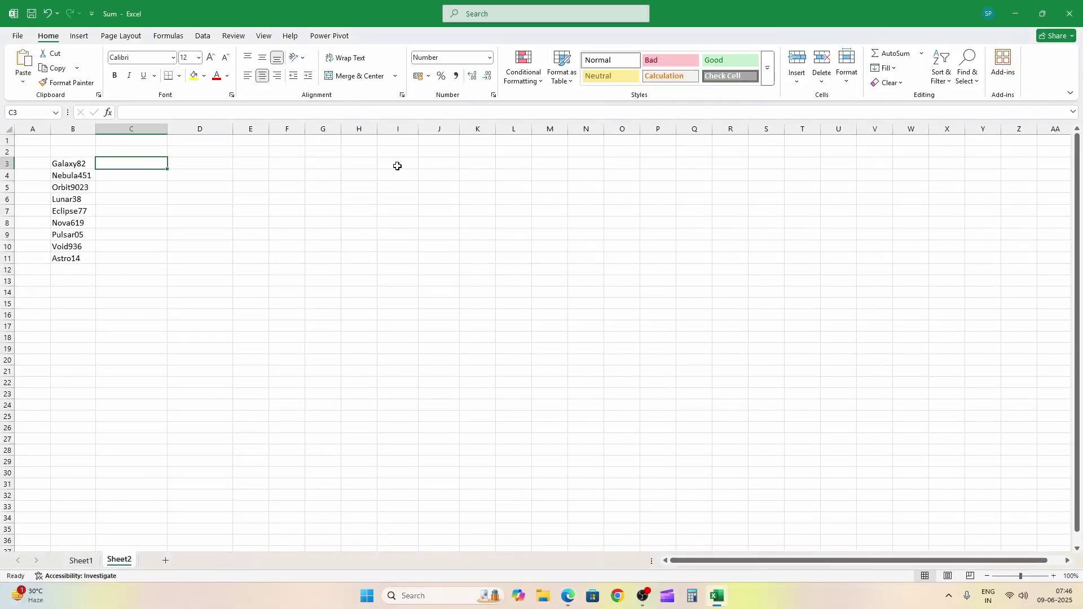
key("ctrl+v")
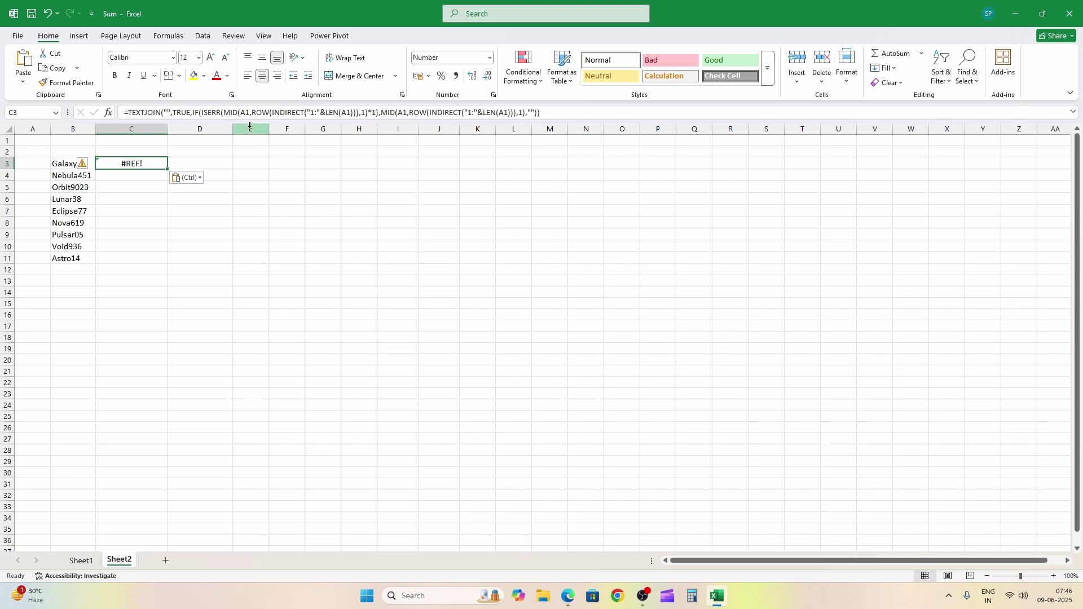
Step: In the C3 formula, replace the A1 references in the first MID function and its nested LEN with B3
left_click(249, 112)
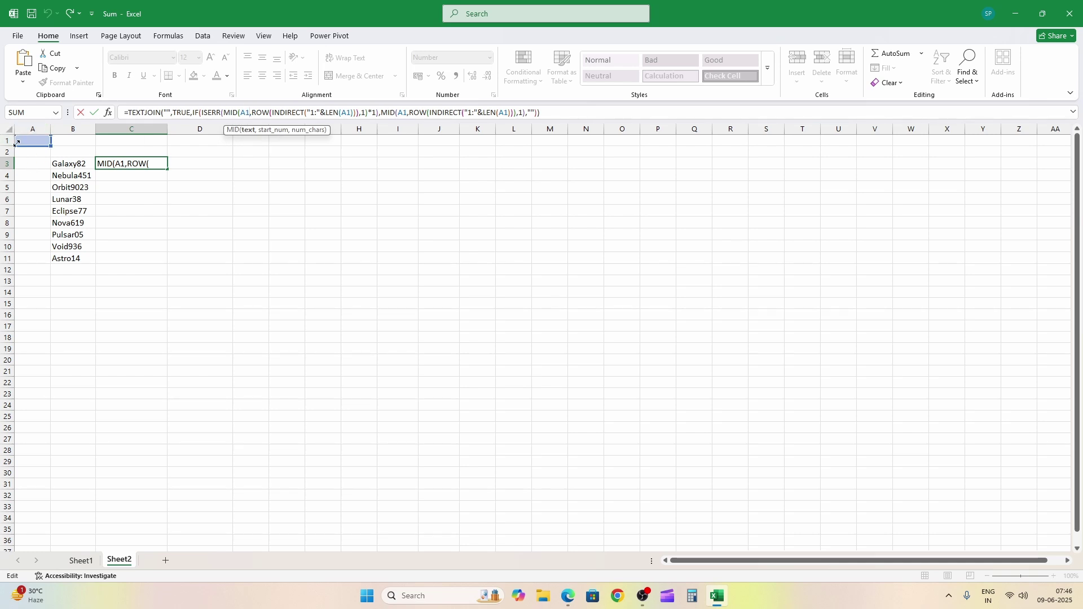
key("BackSpace")
key("BackSpace")
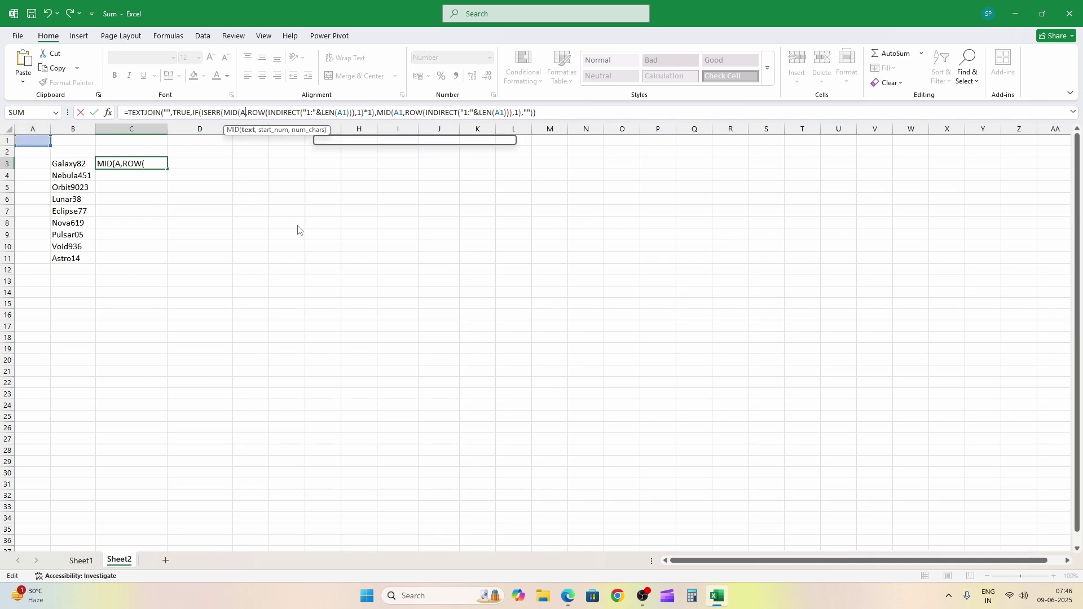
left_click(68, 163)
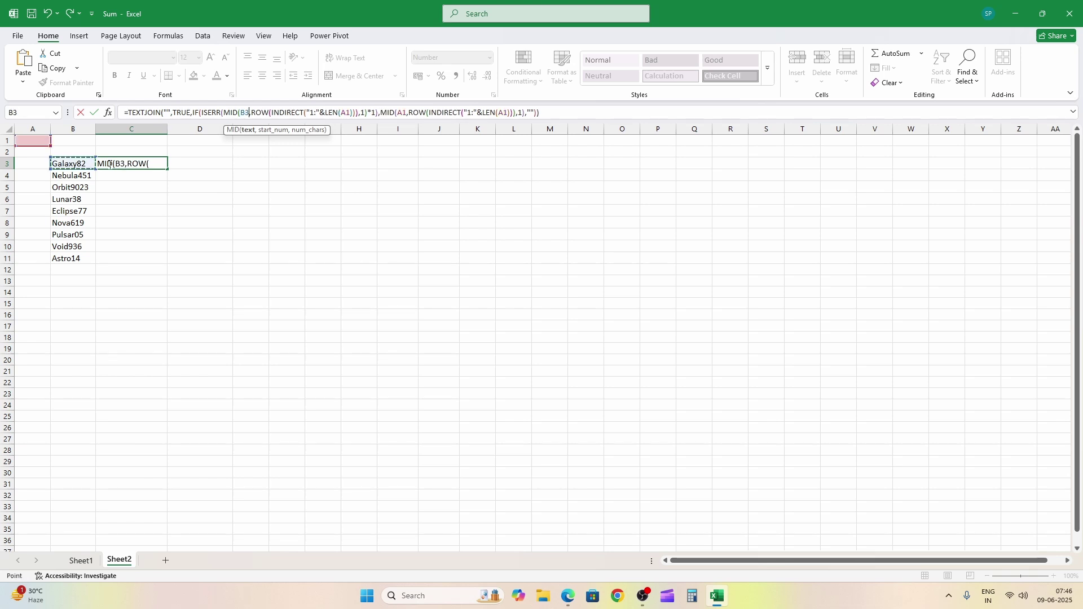
left_click(351, 112)
key("BackSpace")
key("BackSpace")
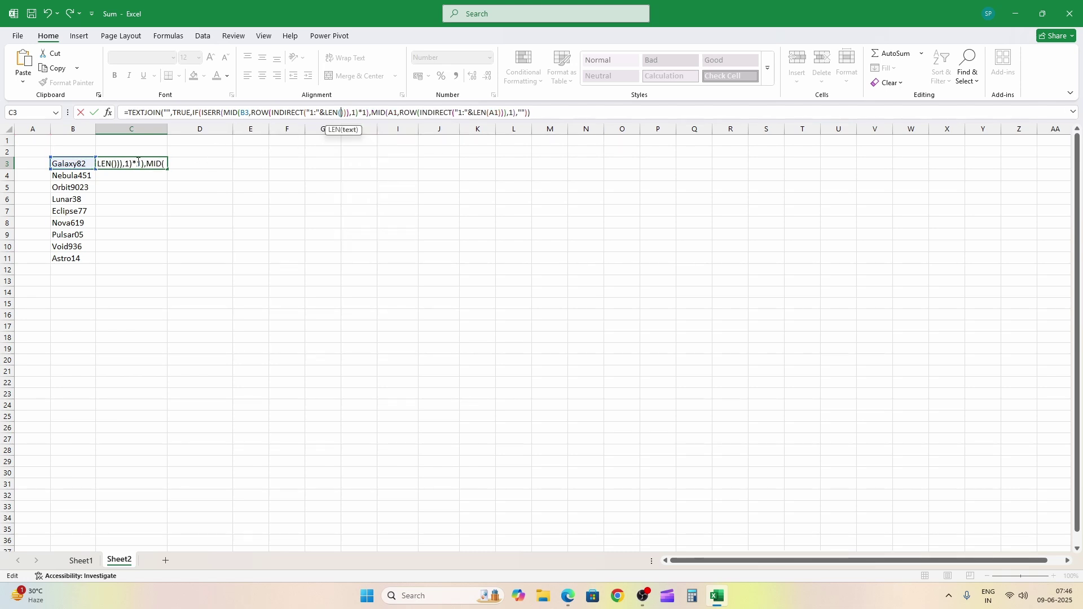
left_click(74, 164)
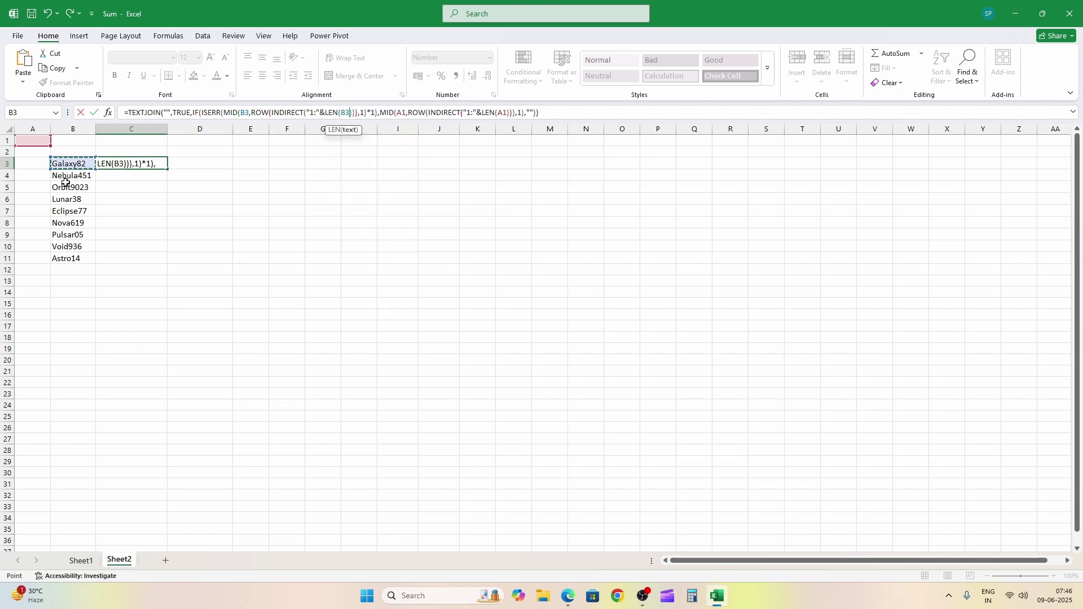
Step: Replace the remaining A1 references in the C3 formula's second MID and its nested LEN with B3, and fill the formula down to C11
left_click(406, 113)
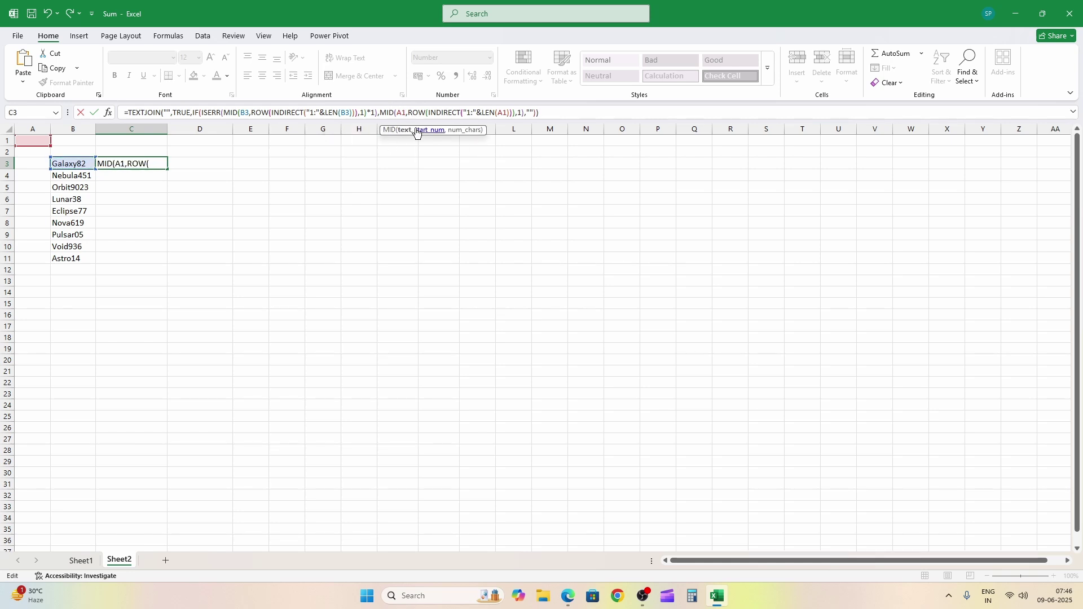
key("BackSpace")
key("BackSpace")
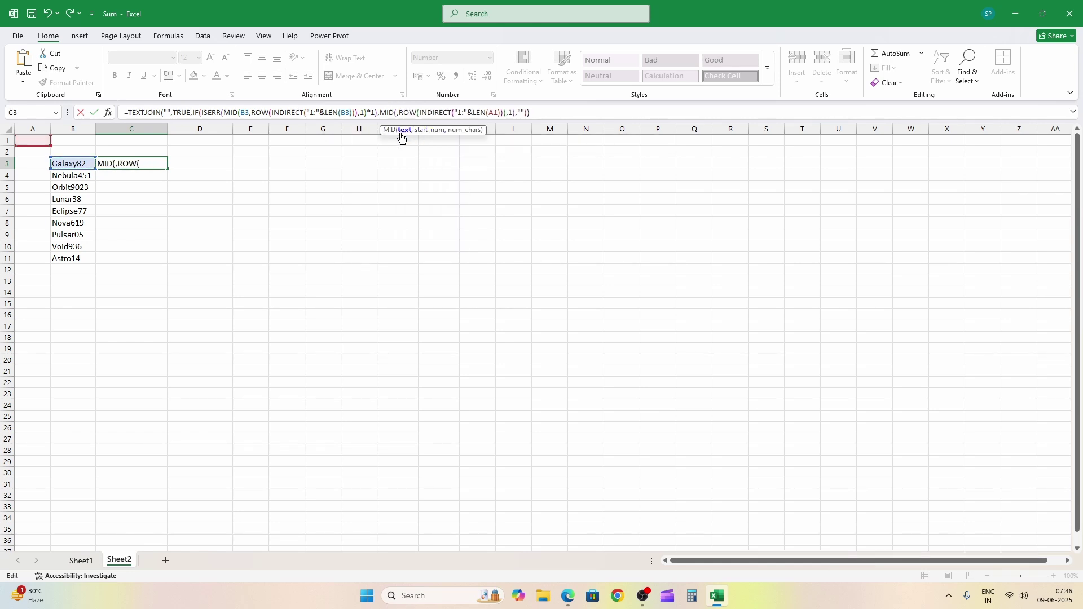
left_click(67, 163)
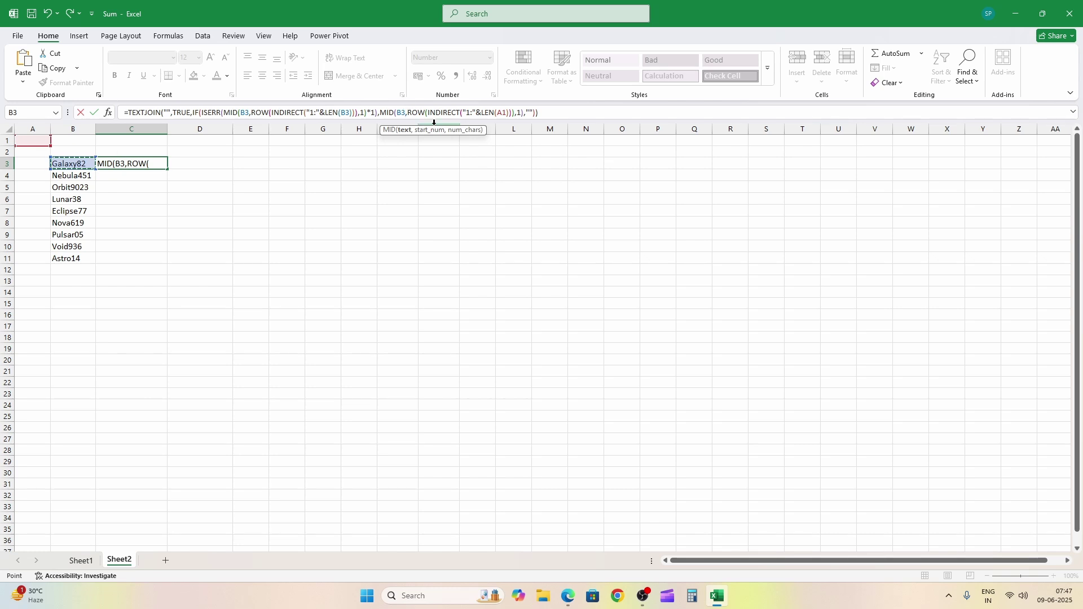
left_click(506, 113)
key("BackSpace")
key("BackSpace")
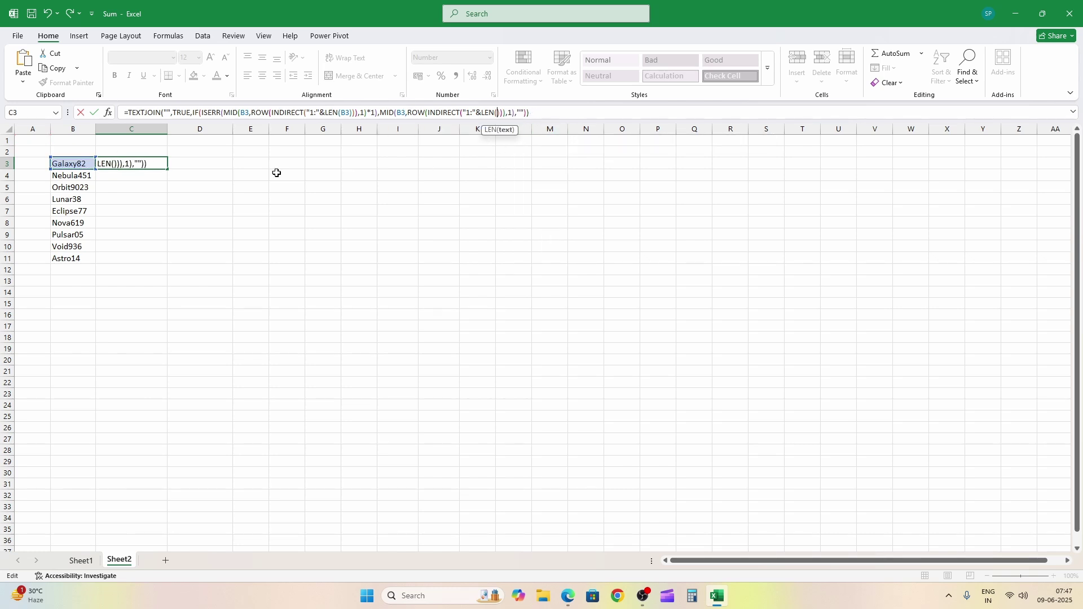
left_click(69, 163)
key("Return")
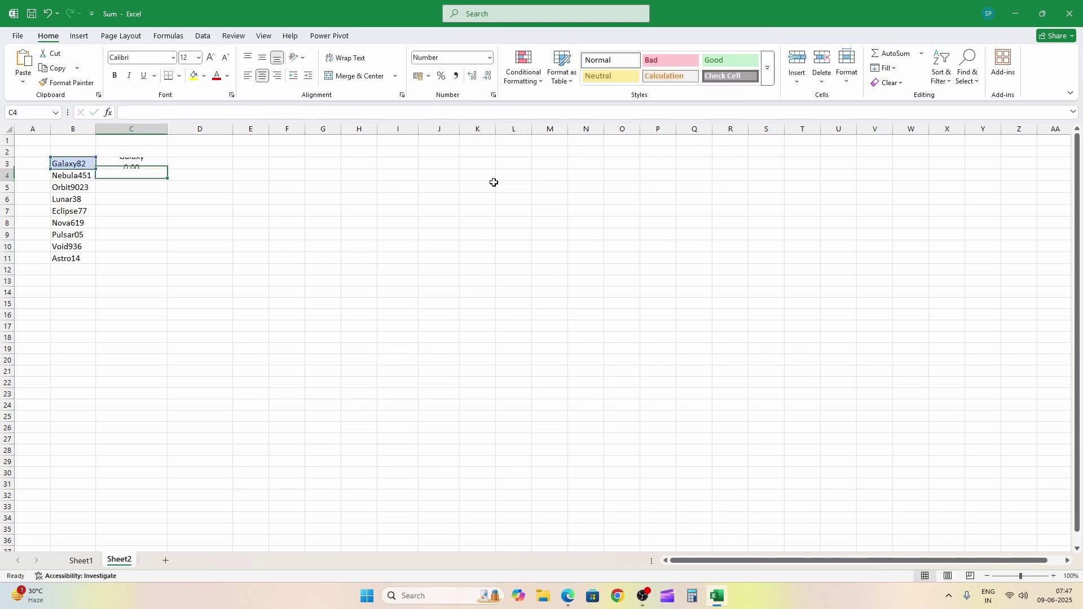
left_click(149, 165)
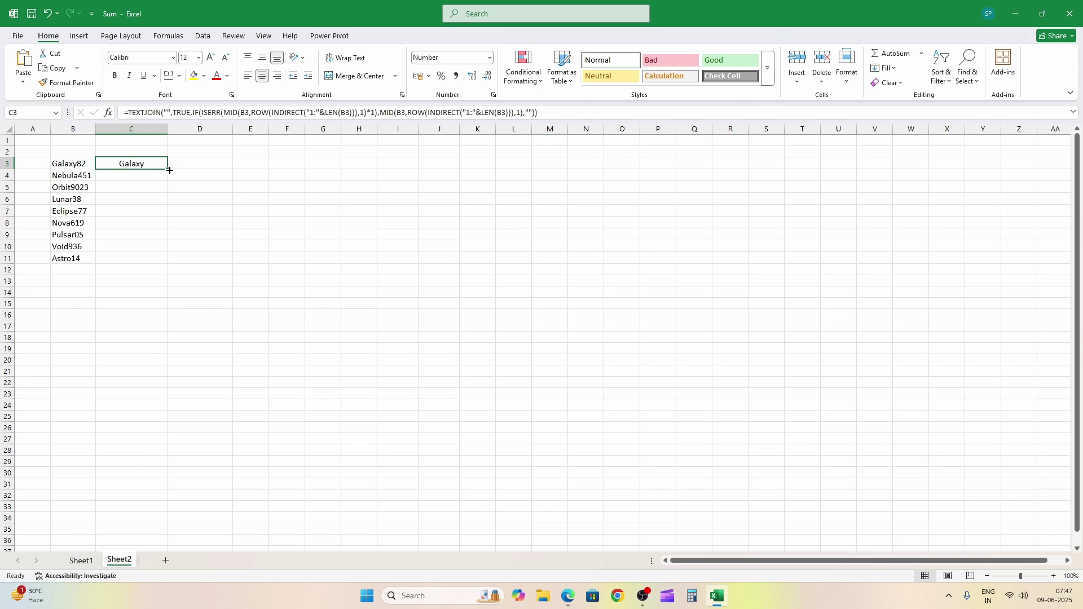
left_click_drag(170, 170, 163, 267)
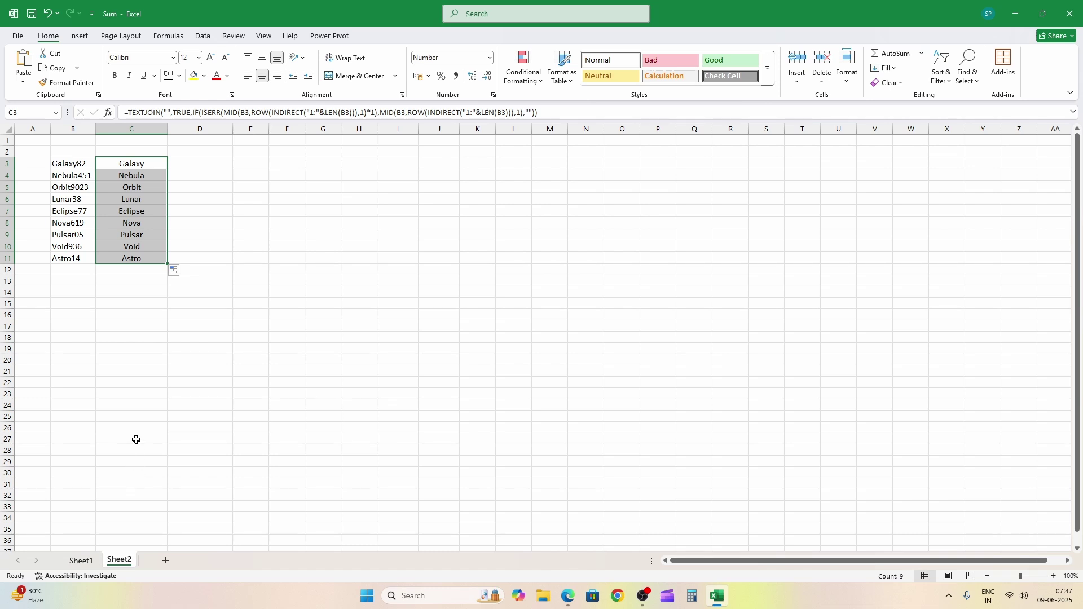
Step: Copy Copilot's Extract Numbers (Digits Only) formula from Microsoft Edge and paste it into D3 in Excel
left_click(185, 161)
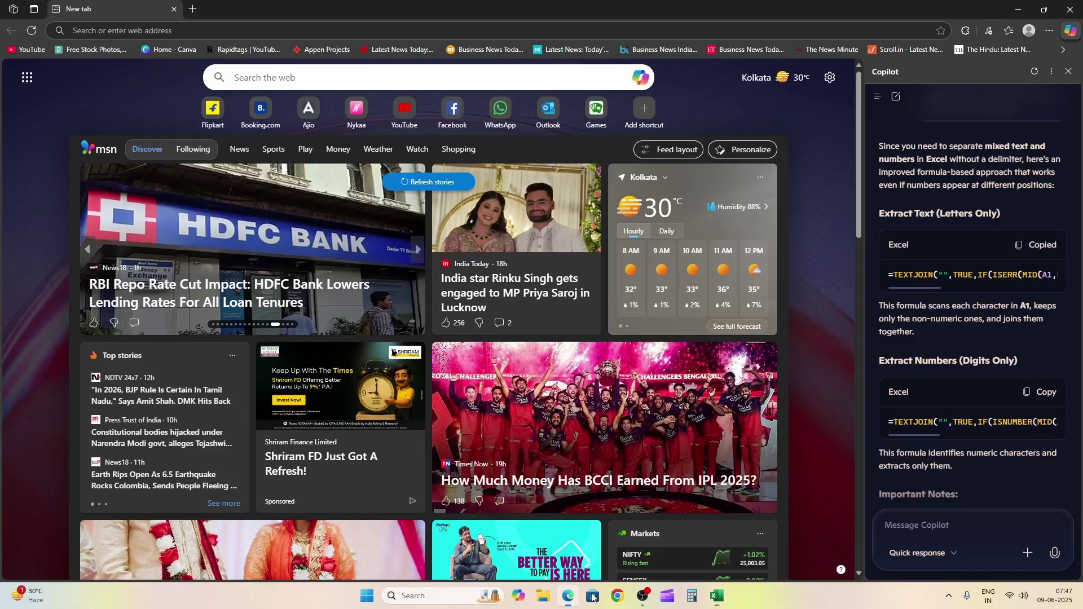
left_click(568, 596)
left_click(1045, 393)
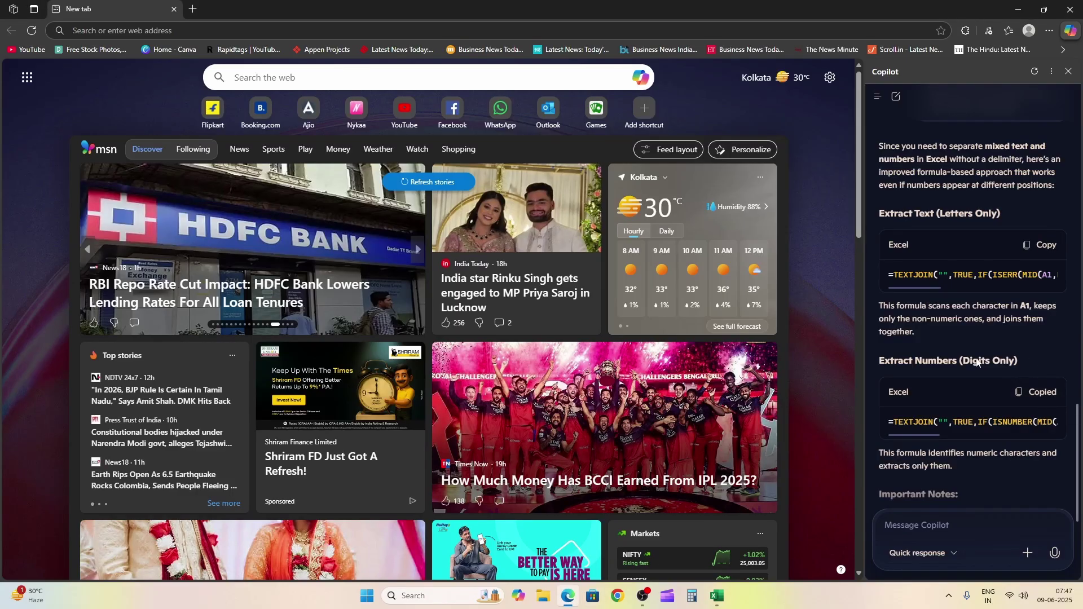
left_click(1013, 15)
key("ctrl+v")
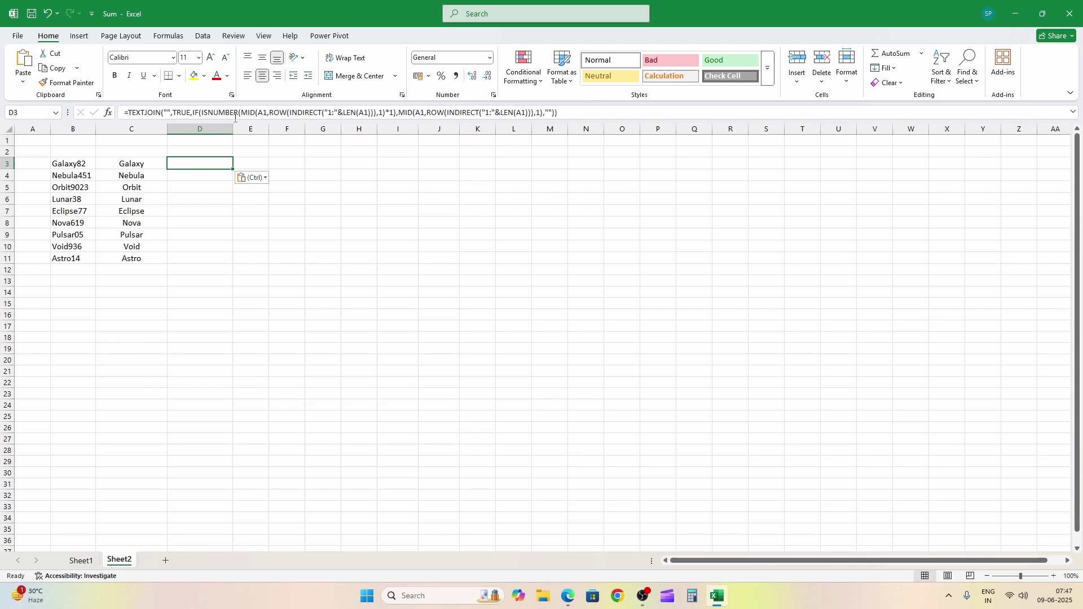
Step: In the D3 formula, replace the A1 references in the first MID function and its nested LEN with B3
left_click(267, 113)
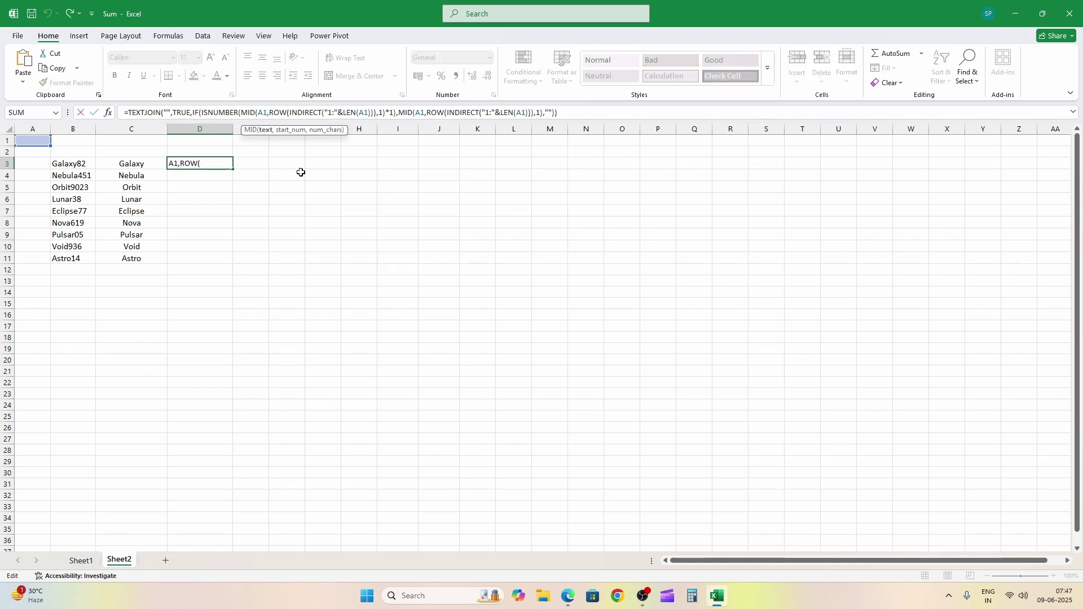
key("BackSpace")
key("BackSpace")
left_click(77, 165)
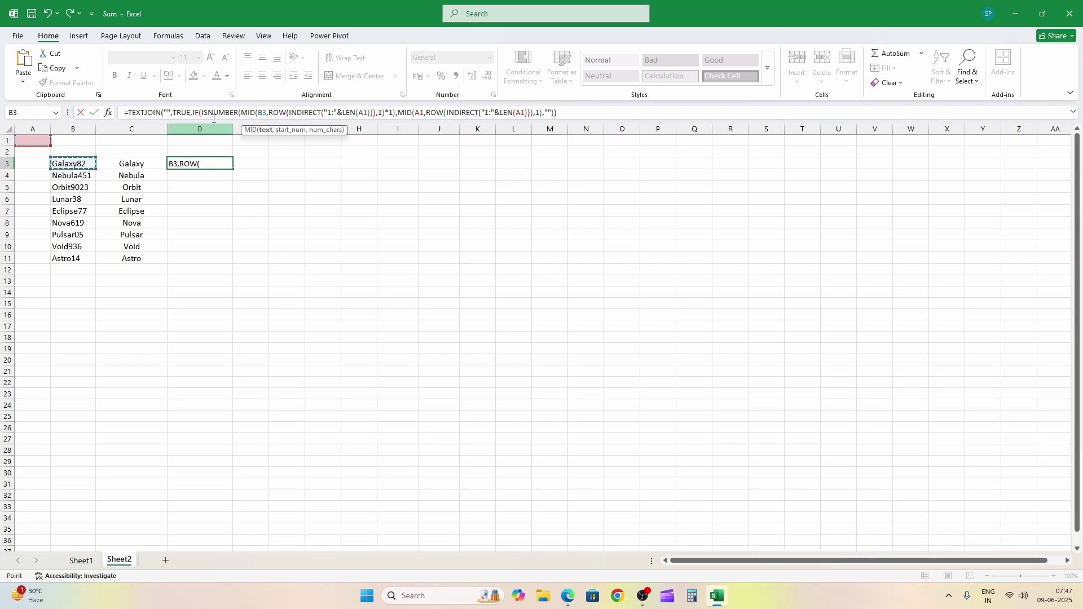
left_click(371, 113)
key("BackSpace")
key("BackSpace")
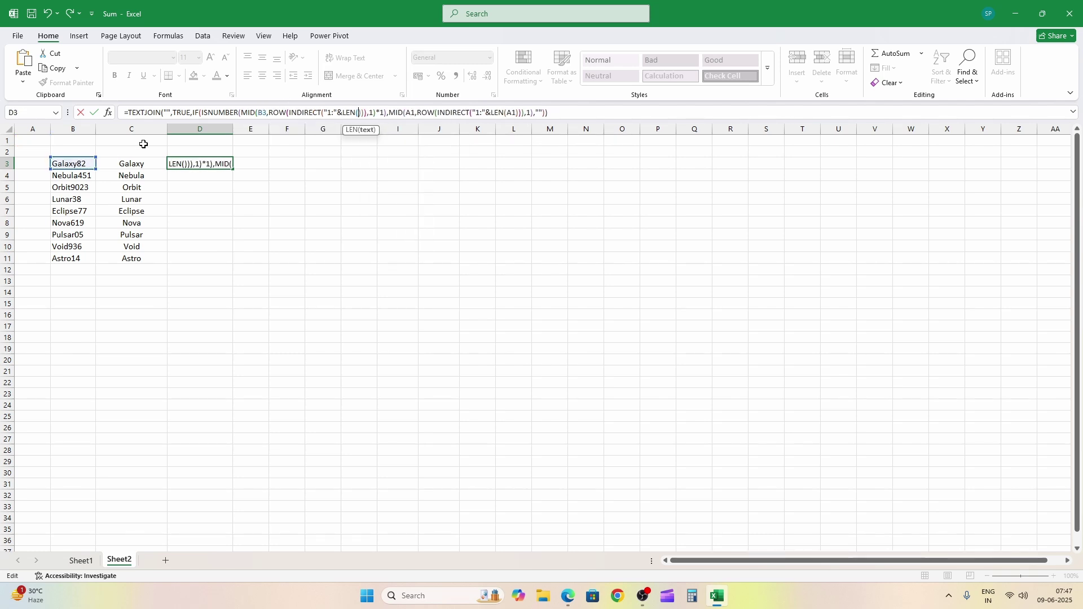
left_click(73, 163)
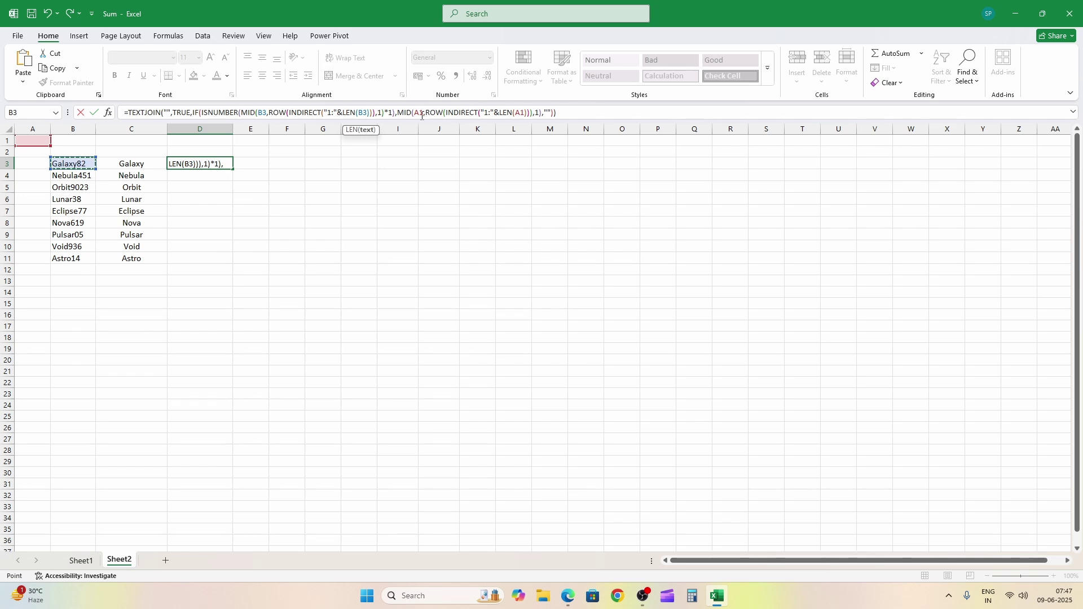
Step: Replace the A1 references in the second MID function and its nested LEN of the D3 formula with B3 and enter the formula
left_click(424, 112)
key("BackSpace")
key("BackSpace")
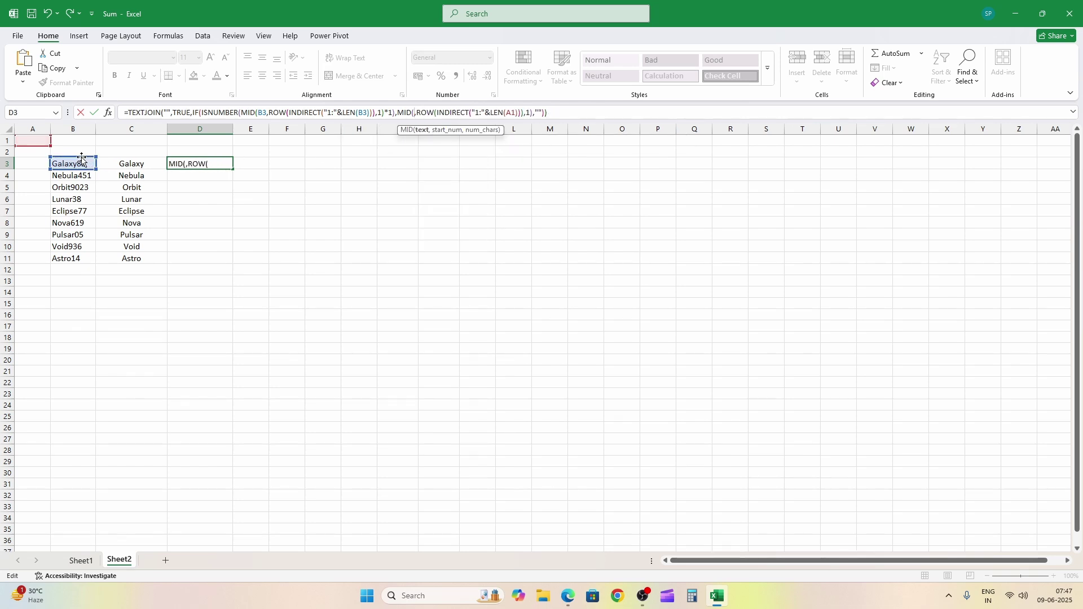
left_click(71, 164)
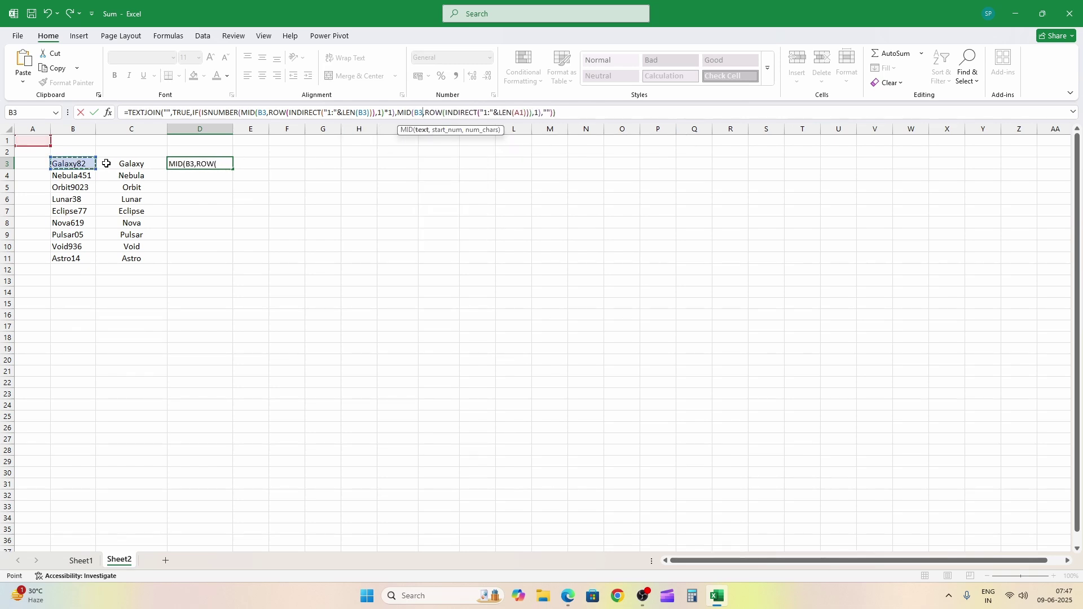
left_click(524, 112)
key("BackSpace")
key("BackSpace")
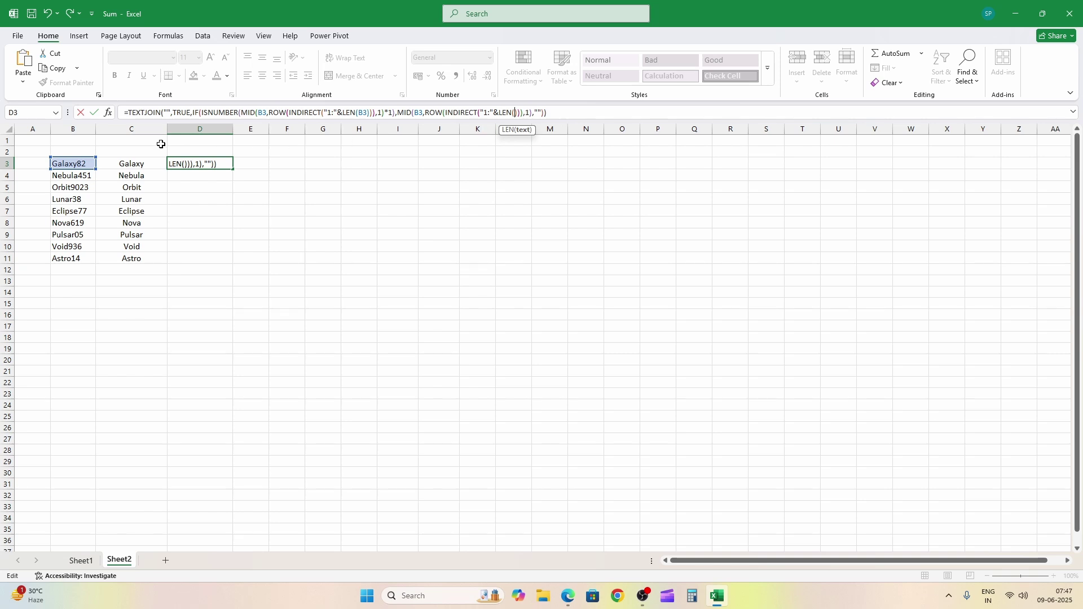
left_click(68, 164)
key("Return")
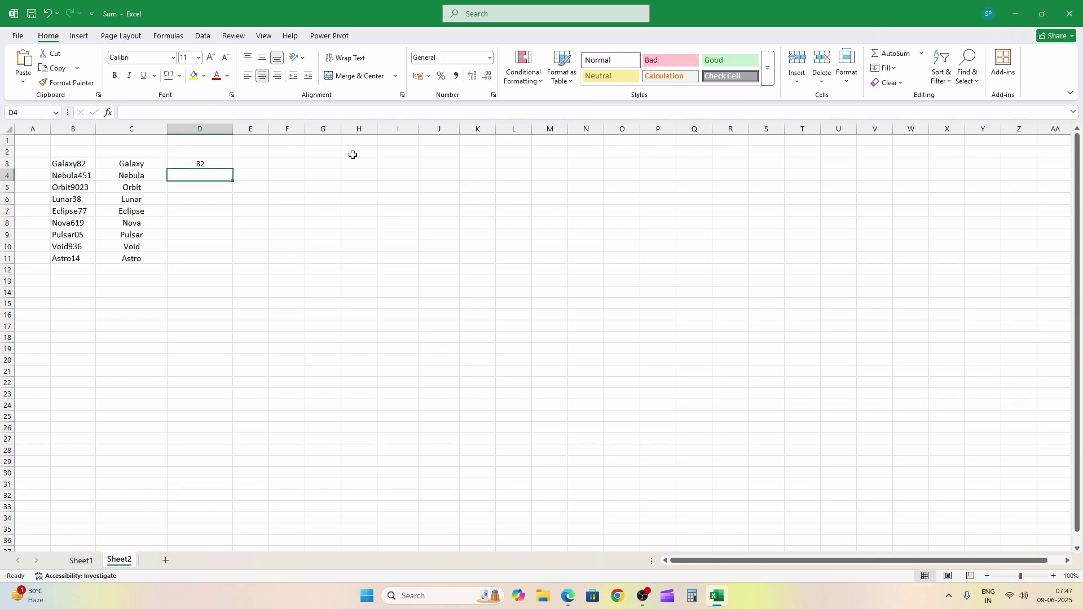
Step: Fill the number-extraction formula from D3 down to D11
left_click(215, 164)
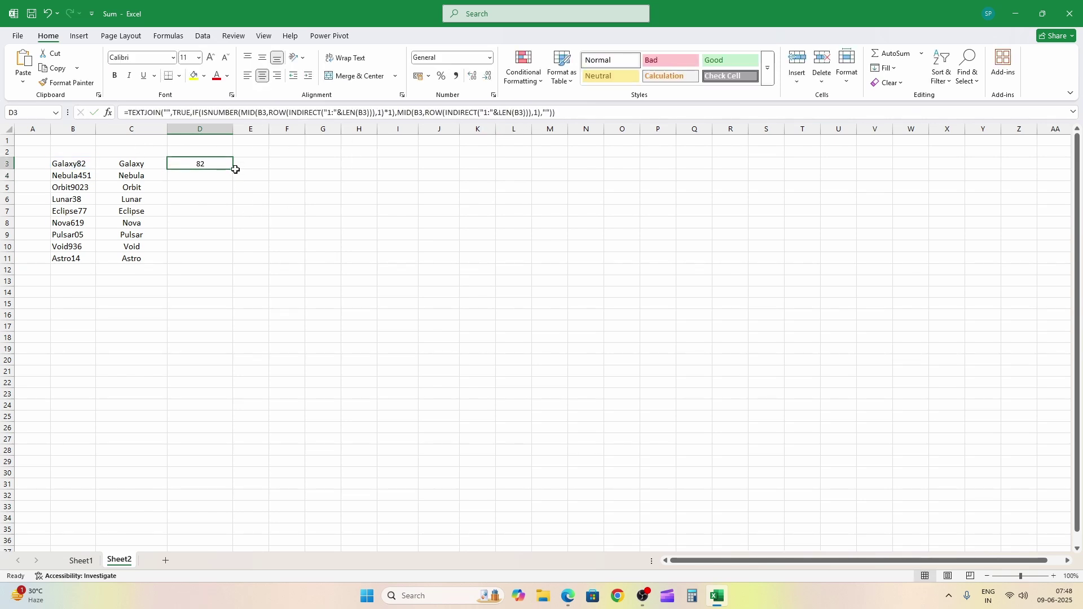
double_click(236, 169)
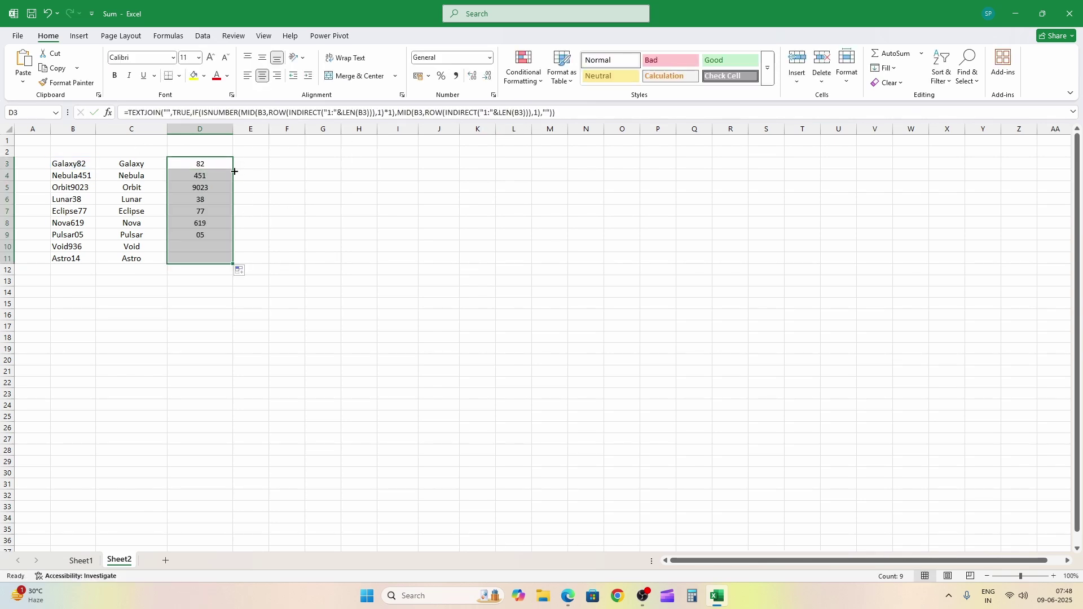
left_click(249, 220)
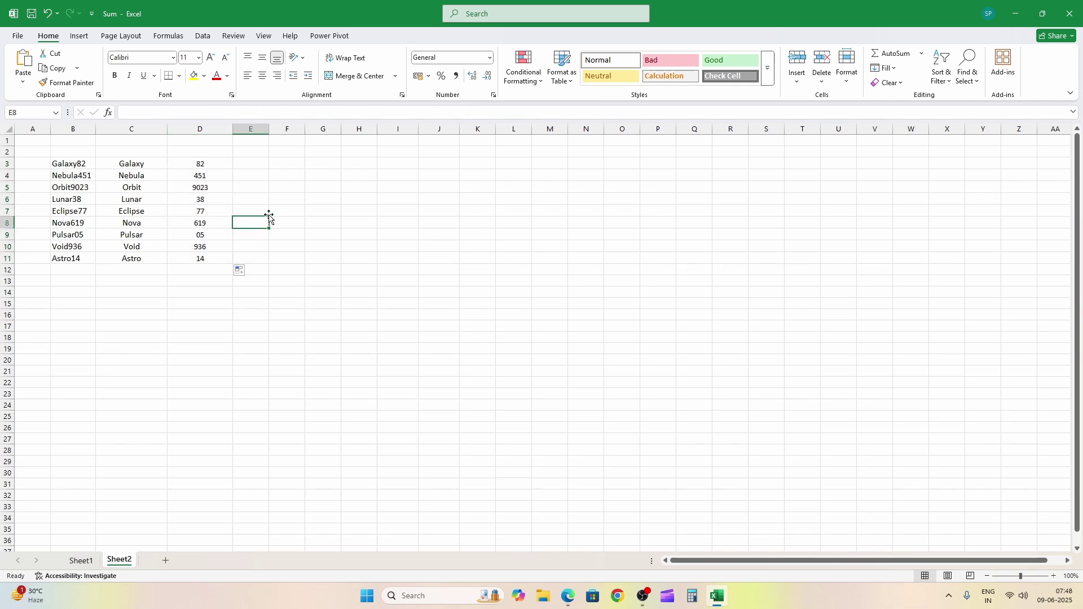